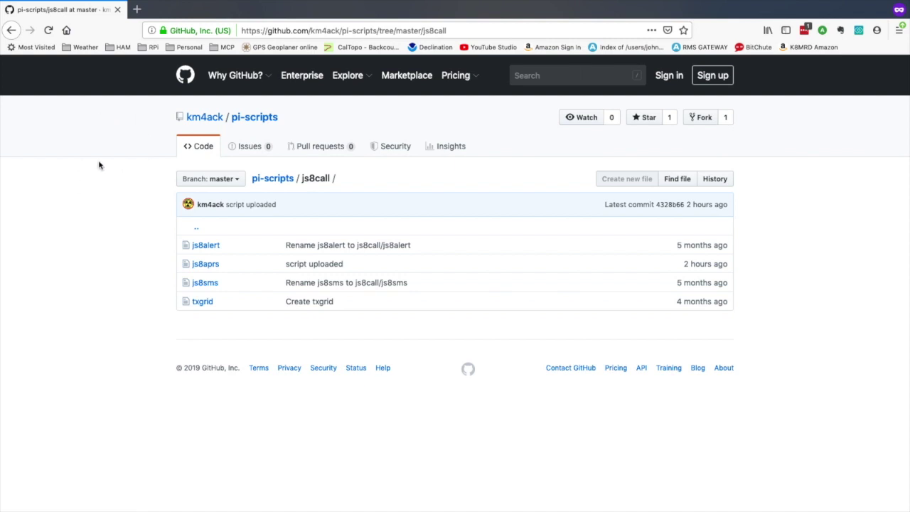
Open the raw js8aprs script on GitHub and copy its URL to the clipboard.
{"action": "left_click", "coordinate": [204, 265]}
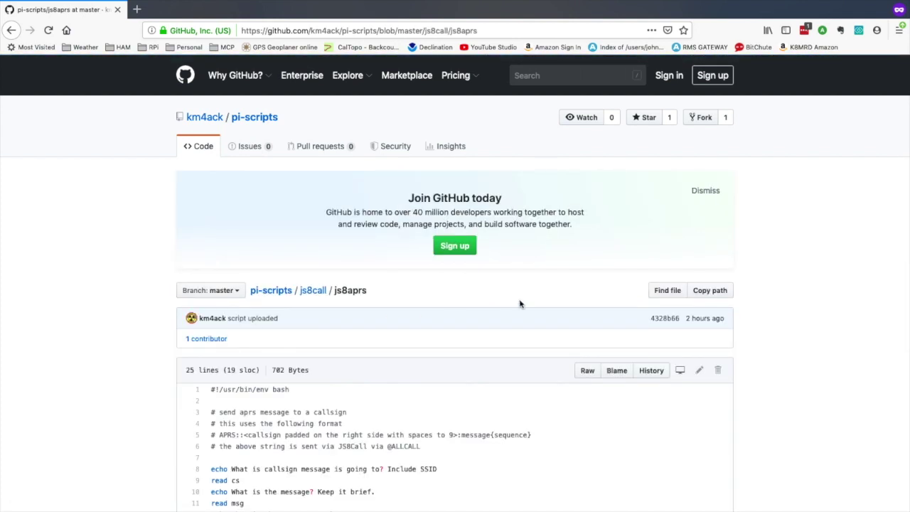
{"action": "left_click", "coordinate": [586, 371]}
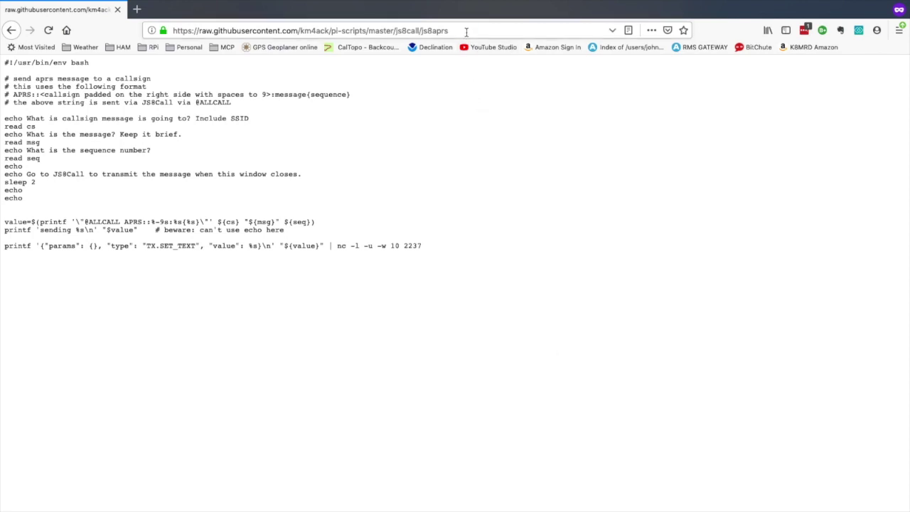
{"action": "left_click", "coordinate": [467, 32]}
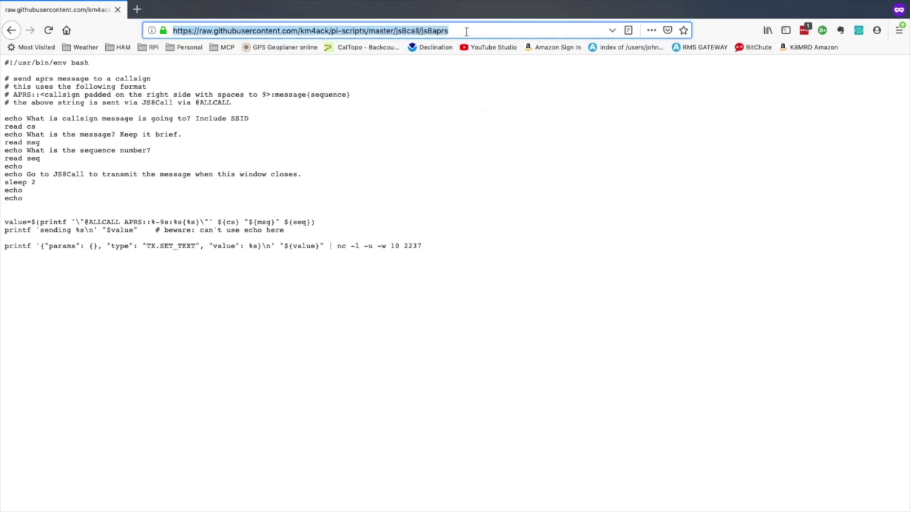
{"action": "right_click", "coordinate": [293, 31]}
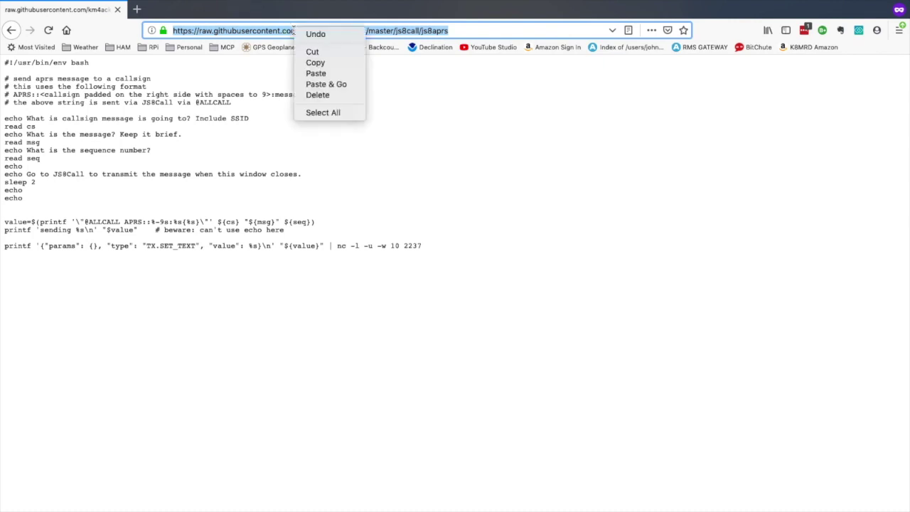
{"action": "left_click", "coordinate": [315, 63]}
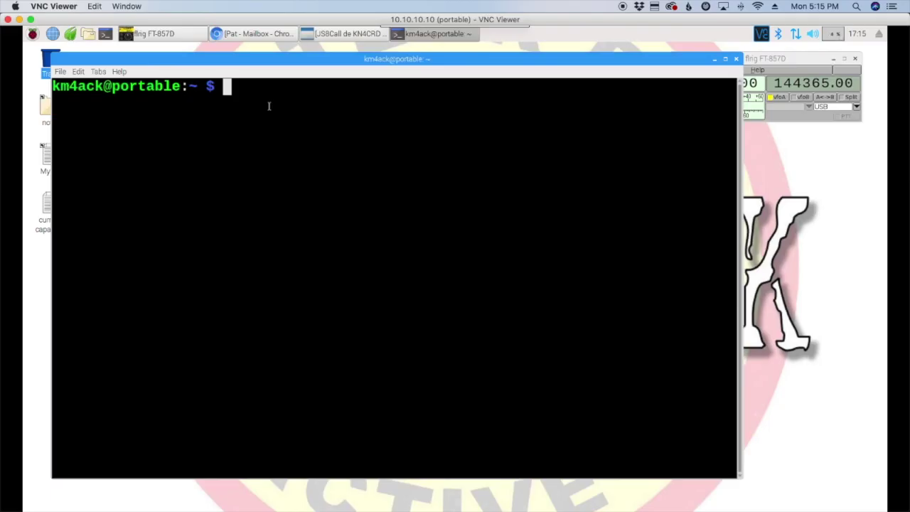
Change into the ~/Desktop folder in the terminal.
{"action": "type", "text": "cd ~/Desk"}
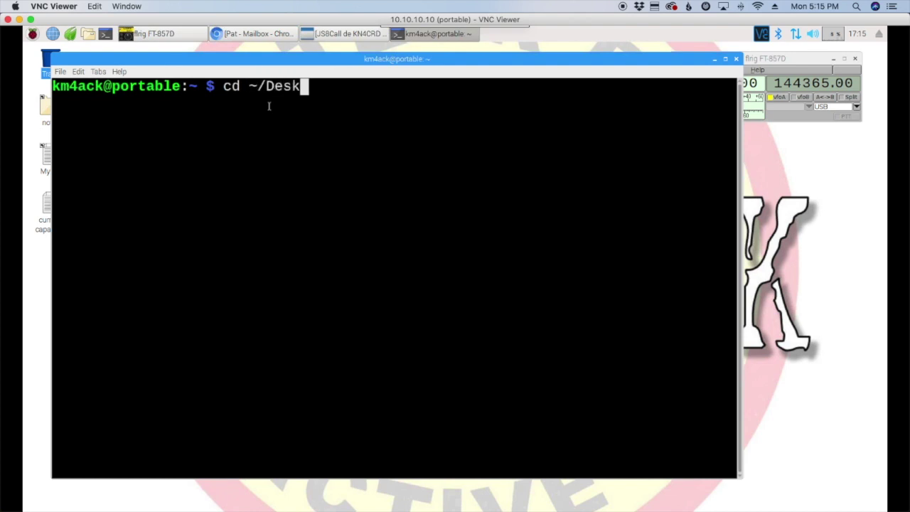
{"action": "key", "text": "Tab"}
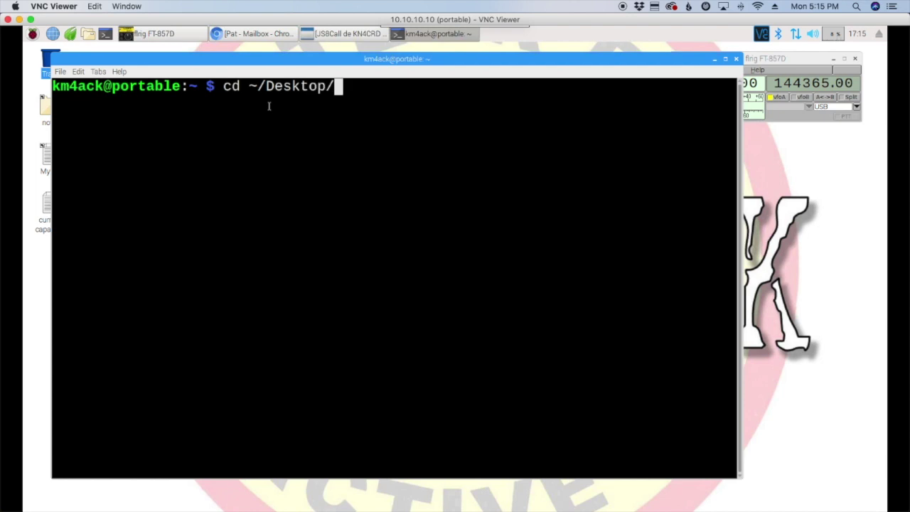
{"action": "key", "text": "Return"}
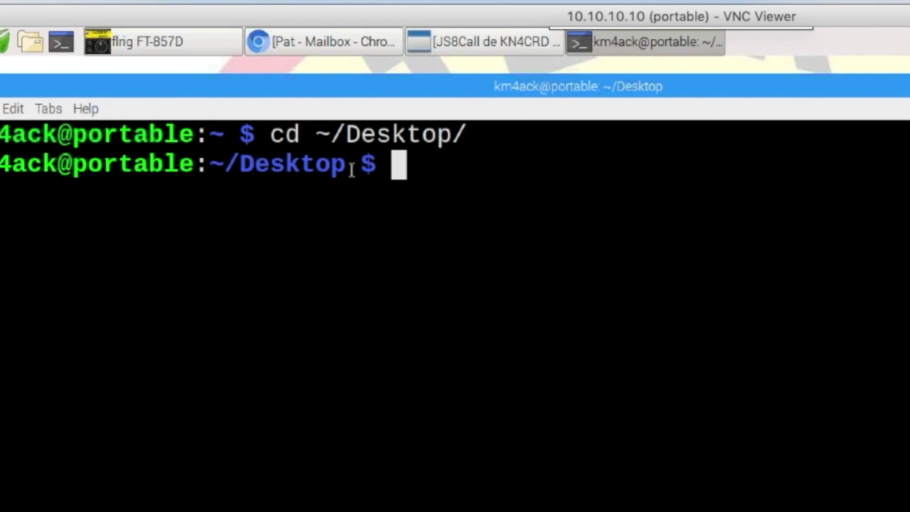
Download the js8aprs script with wget using the pasted raw URL.
{"action": "type", "text": "wget"}
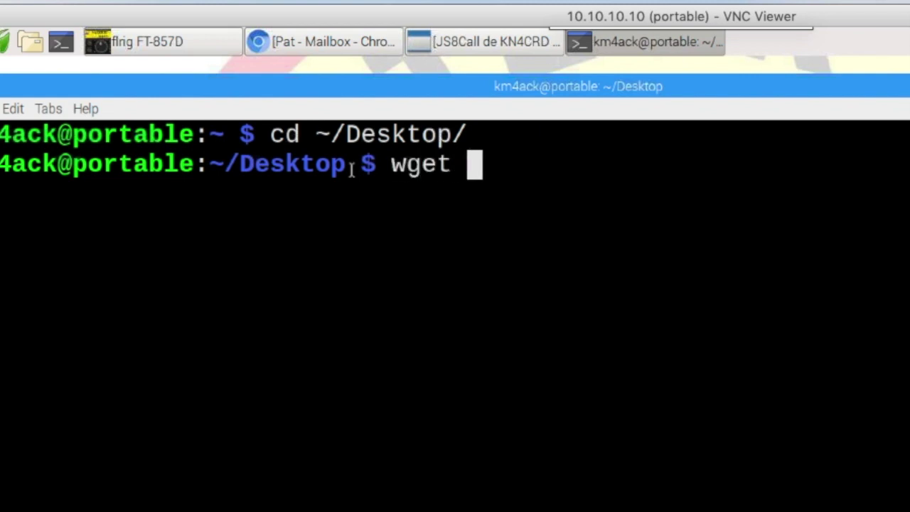
{"action": "right_click", "coordinate": [486, 166]}
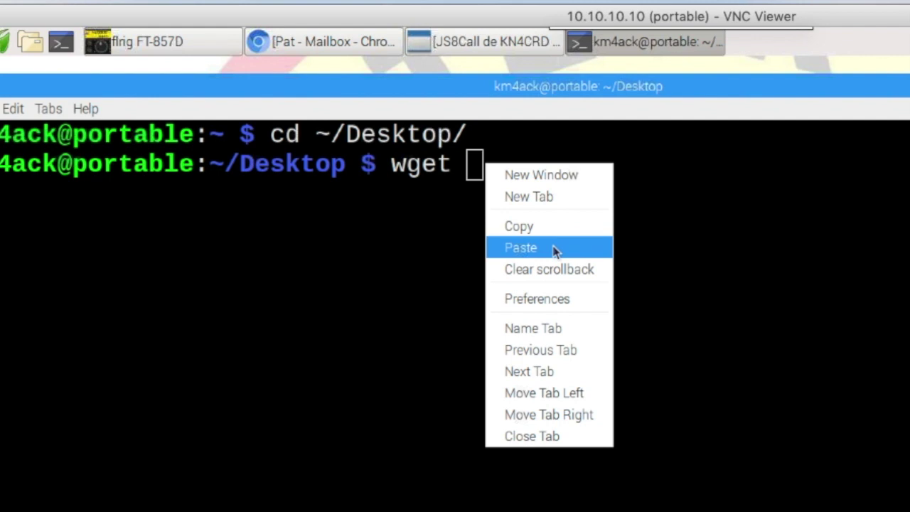
{"action": "left_click", "coordinate": [520, 247]}
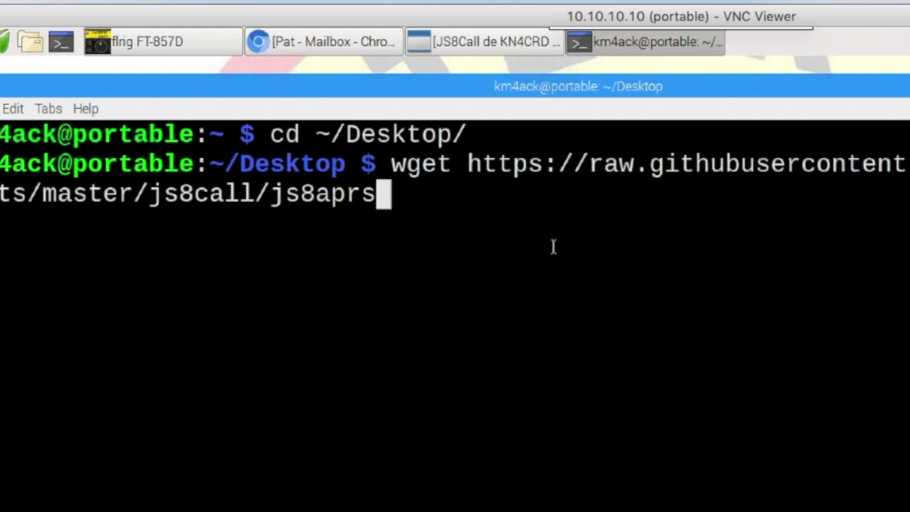
{"action": "key", "text": "Return"}
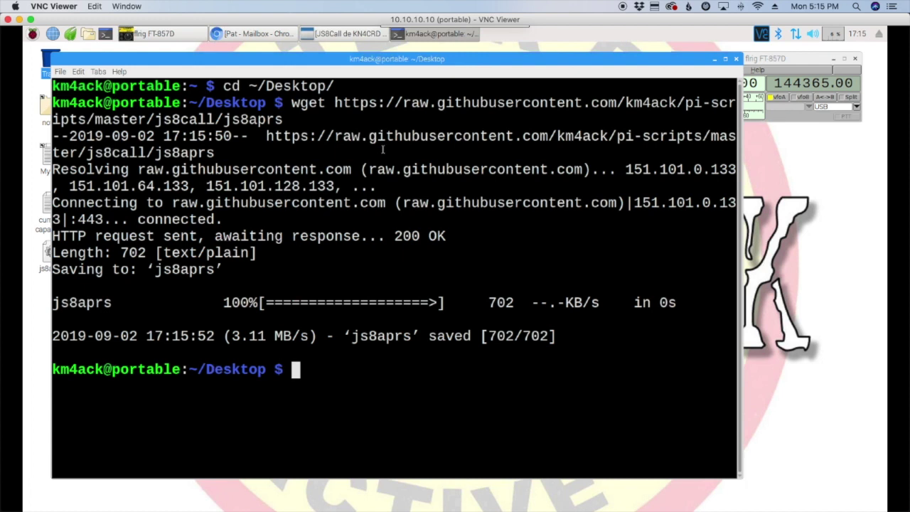
List the Desktop files and make js8aprs executable with sudo chmod +x js8aprs.
{"action": "type", "text": "ls"}
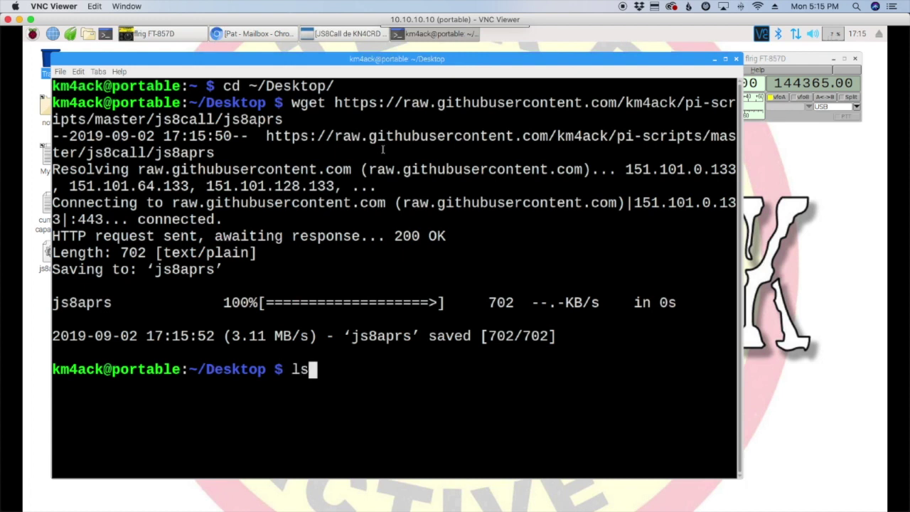
{"action": "key", "text": "Return"}
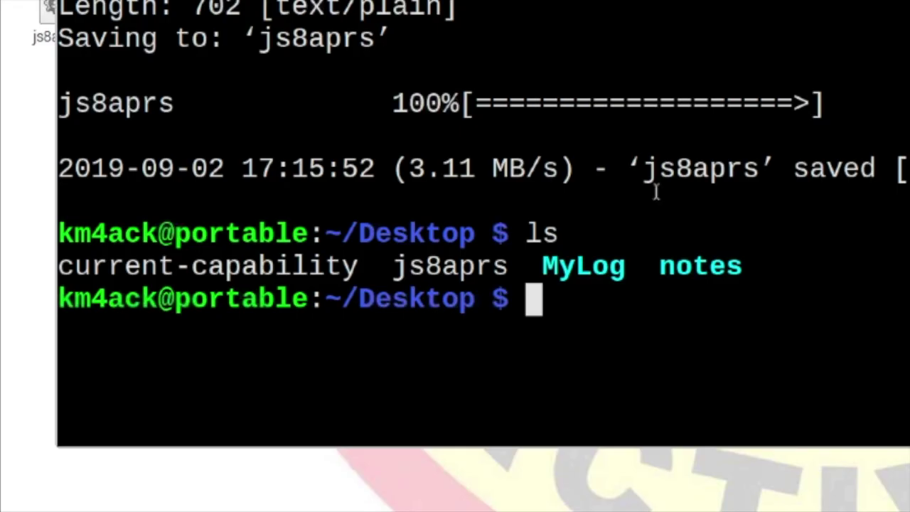
{"action": "left_click_drag", "start_coordinate": [499, 283], "coordinate": [409, 283]}
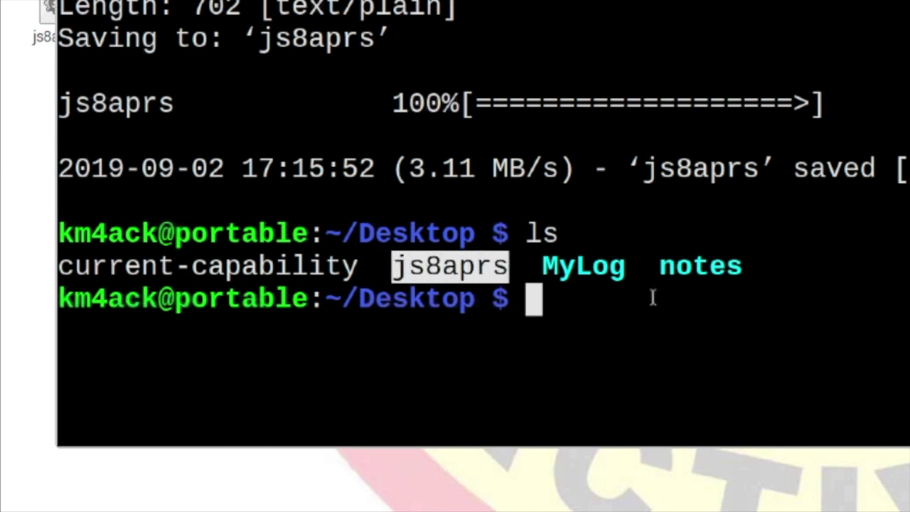
{"action": "type", "text": "sudo"}
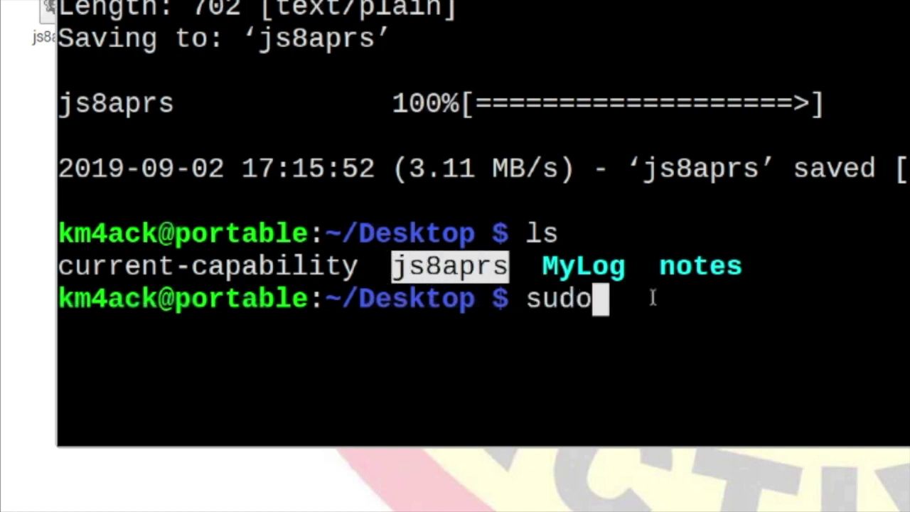
{"action": "type", "text": " chomod "}
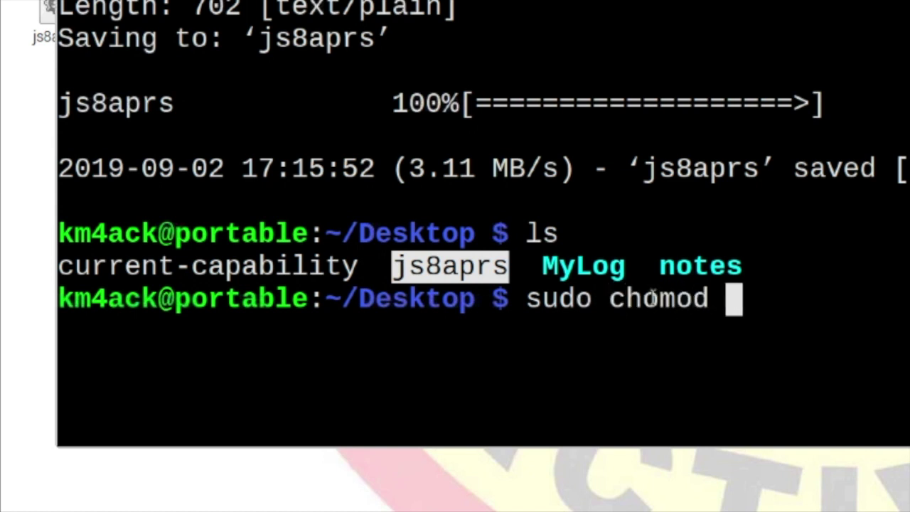
{"action": "type", "text": "+x js"}
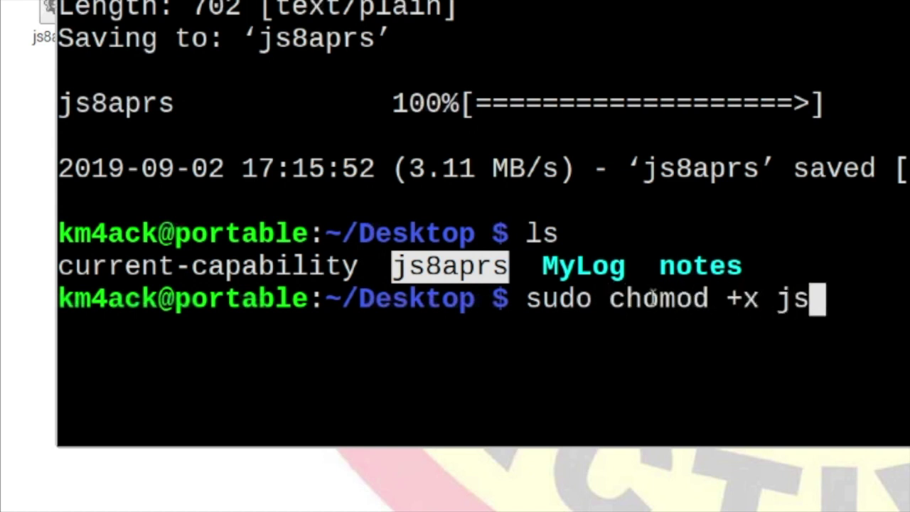
{"action": "key", "text": "Tab"}
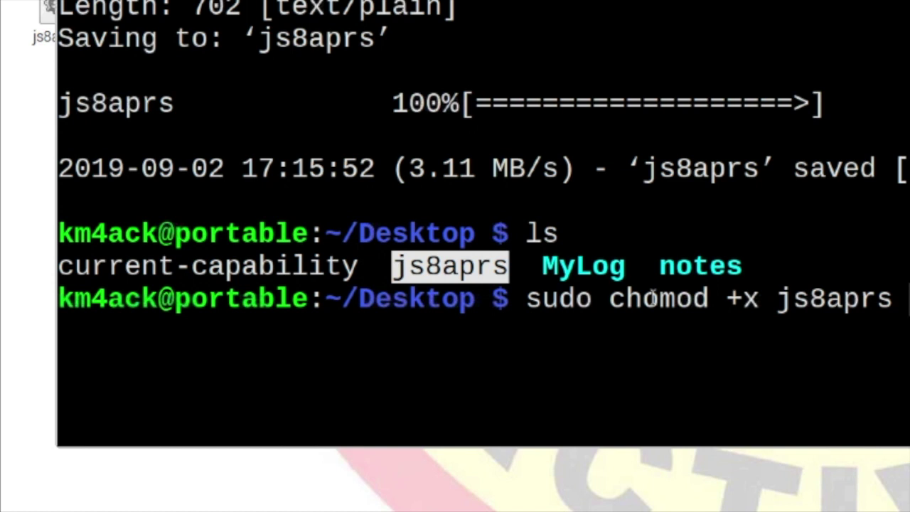
{"action": "key", "text": "Return"}
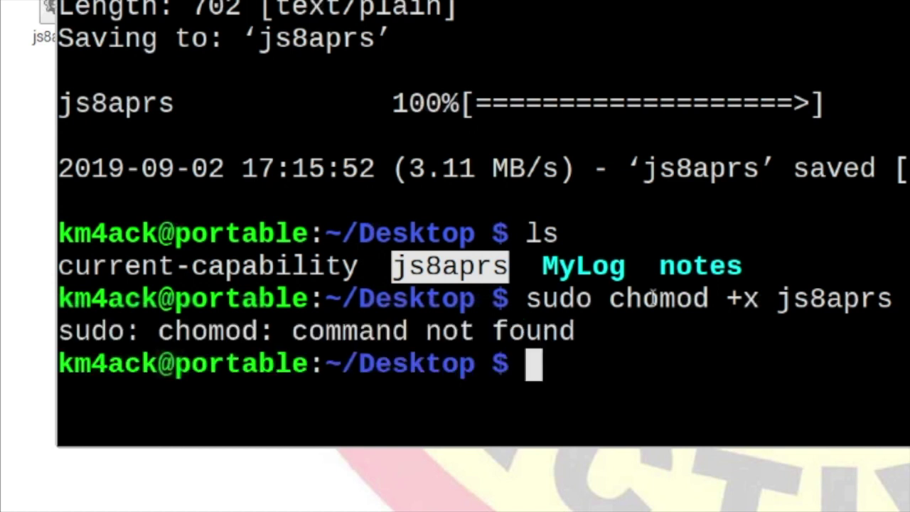
{"action": "type", "text": "sudo c"}
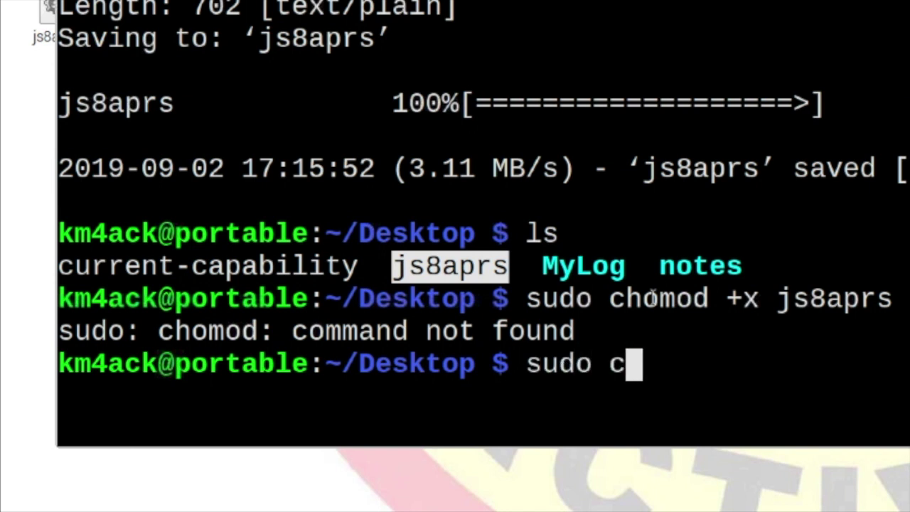
{"action": "type", "text": "hmod "}
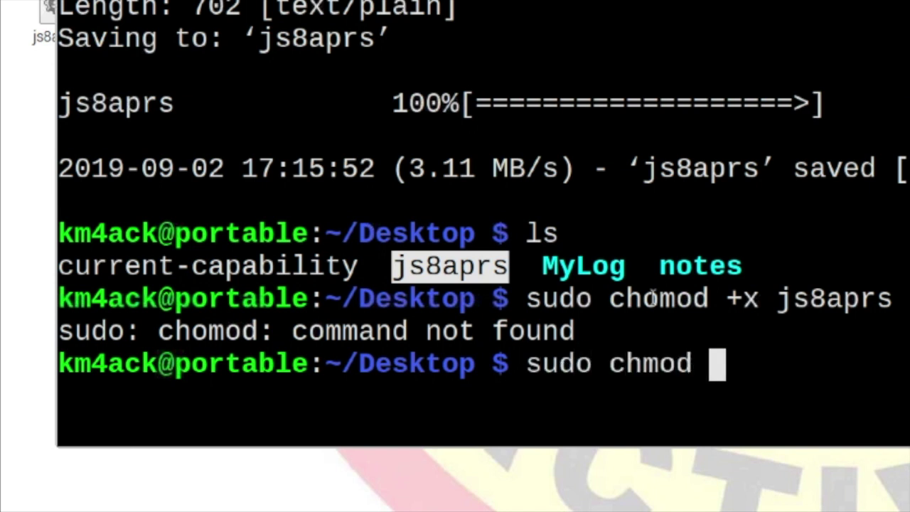
{"action": "type", "text": "+x"}
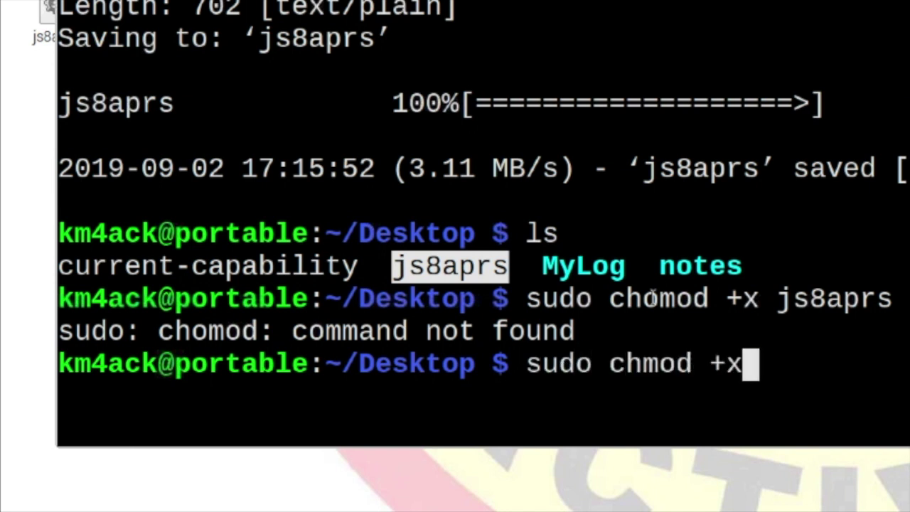
{"action": "type", "text": " js8aprs"}
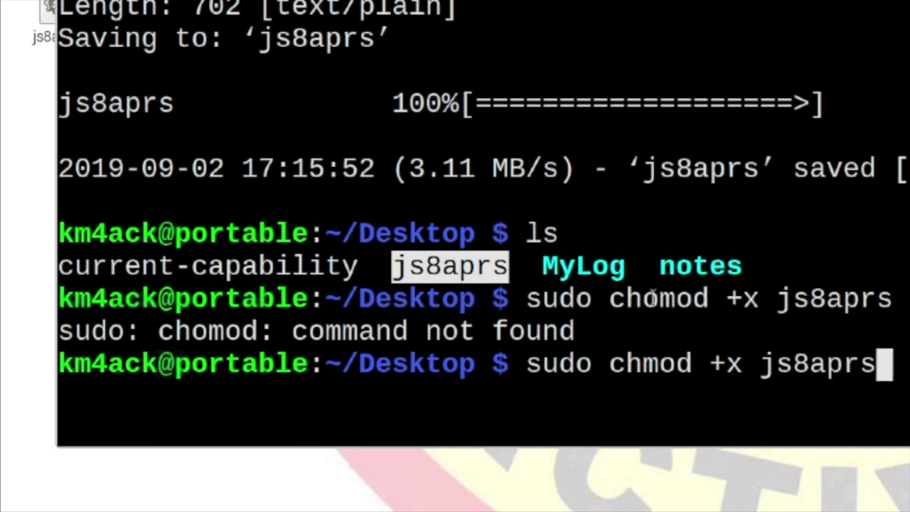
{"action": "key", "text": "Return"}
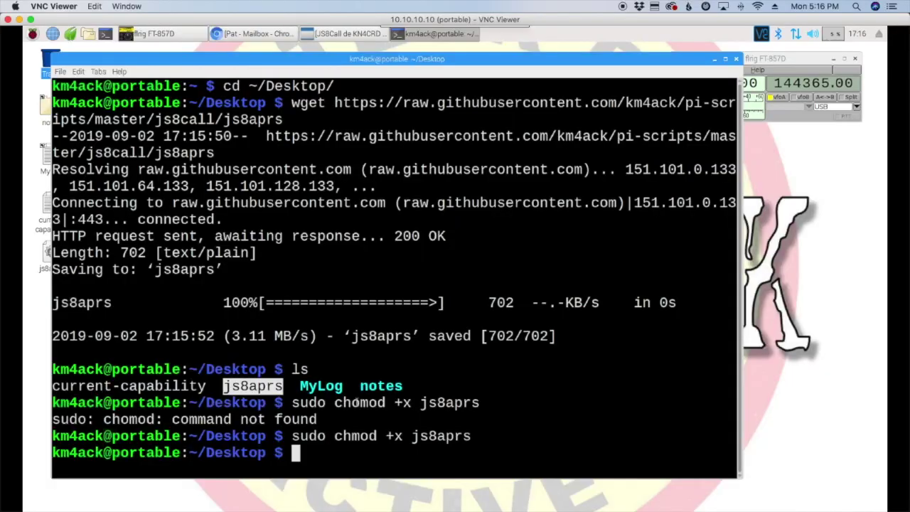
Clear the terminal screen.
{"action": "type", "text": "cleear"}
{"action": "key", "text": "Return"}
{"action": "type", "text": "c"}
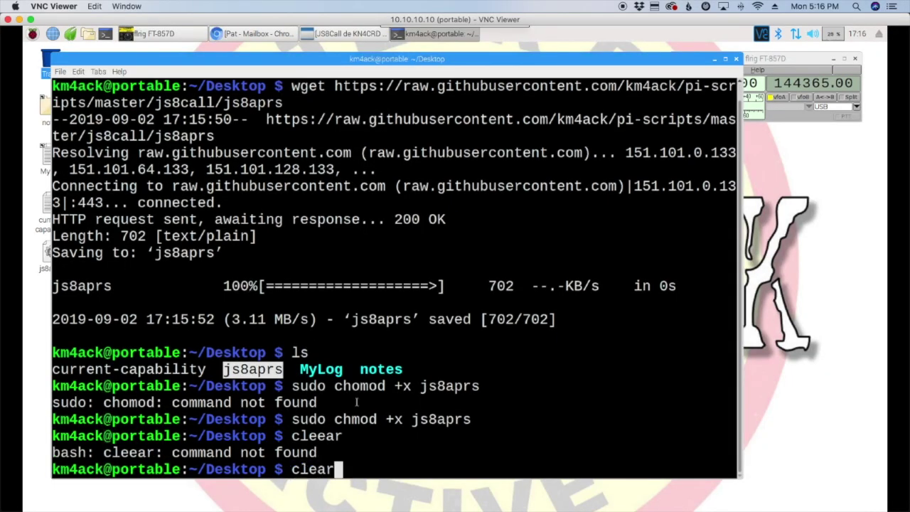
{"action": "key", "text": "Return"}
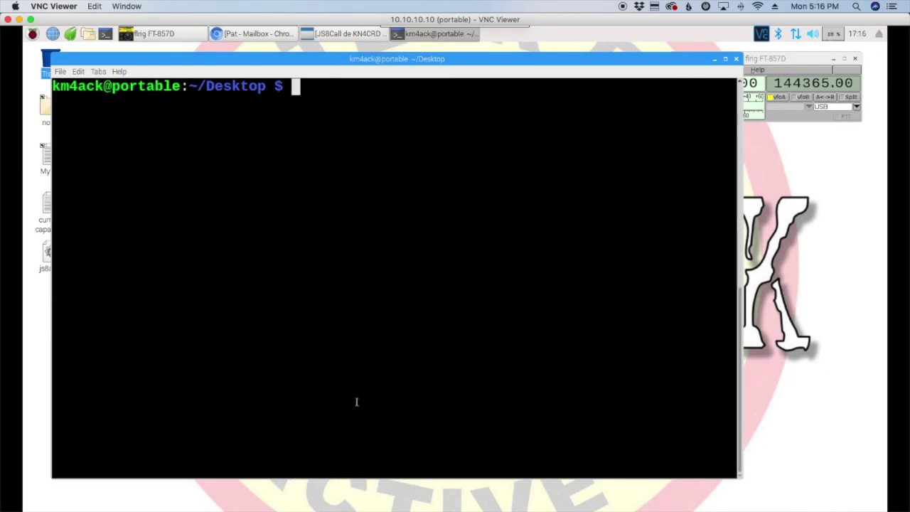
List the Desktop files, briefly highlighting js8aprs in the listing.
{"action": "type", "text": "ls"}
{"action": "key", "text": "Return"}
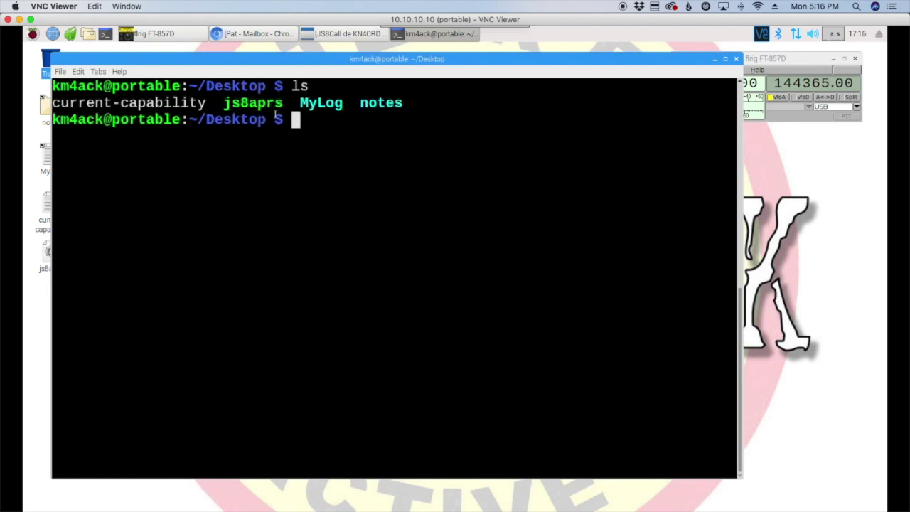
{"action": "left_click_drag", "start_coordinate": [284, 105], "coordinate": [226, 103]}
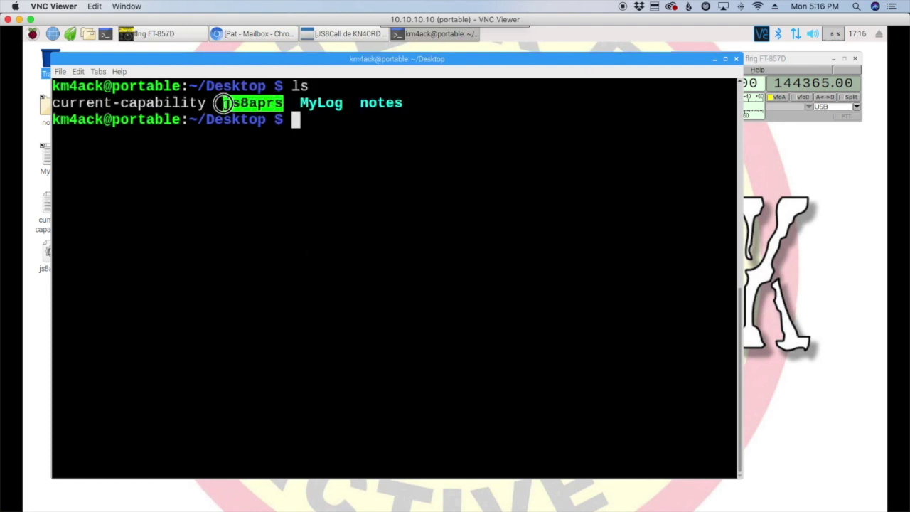
{"action": "left_click", "coordinate": [316, 125]}
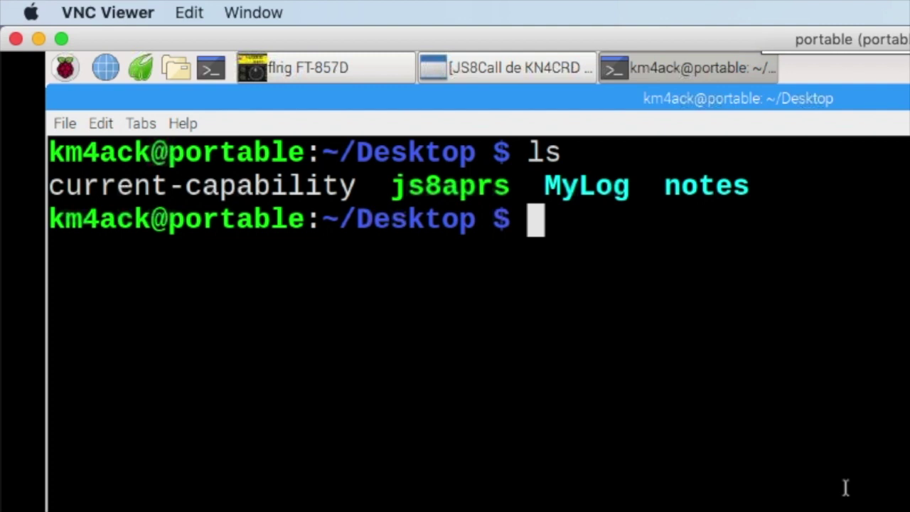
Run ./js8aprs so it prompts for the destination callsign.
{"action": "type", "text": "./"}
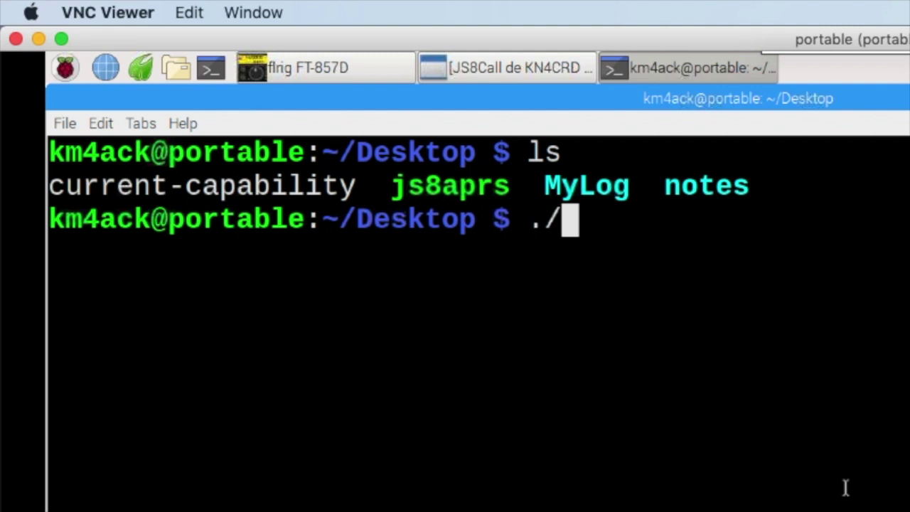
{"action": "type", "text": "js"}
{"action": "key", "text": "Tab"}
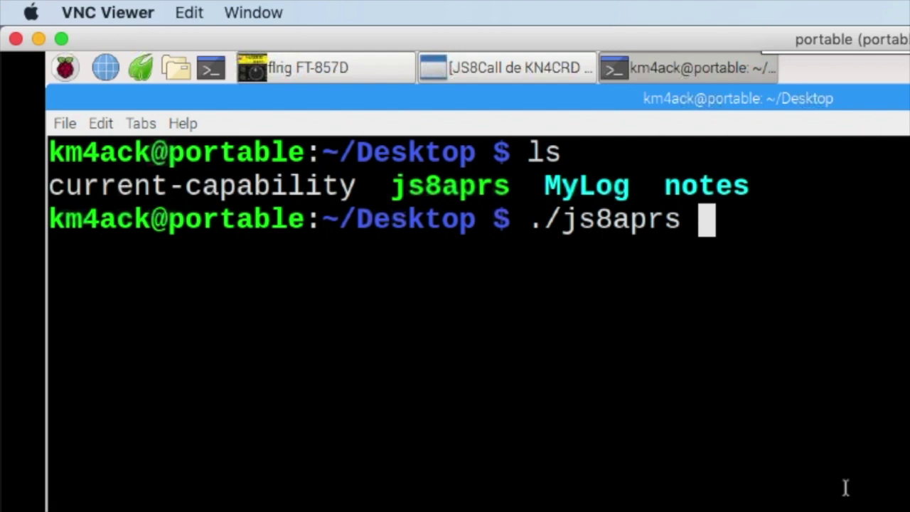
{"action": "key", "text": "Return"}
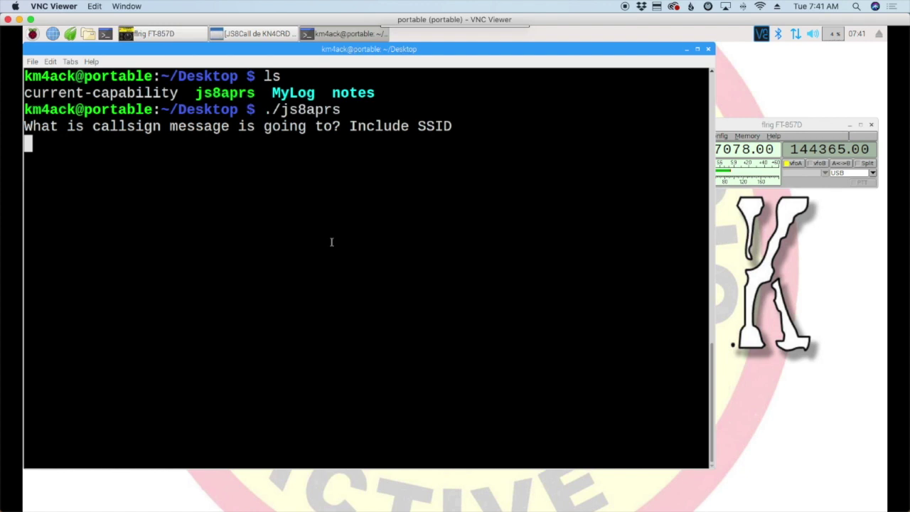
Enter the recipient callsign, message 'test js8 to arps jeep' and sequence number 05.
{"action": "type", "text": "km4ack"}
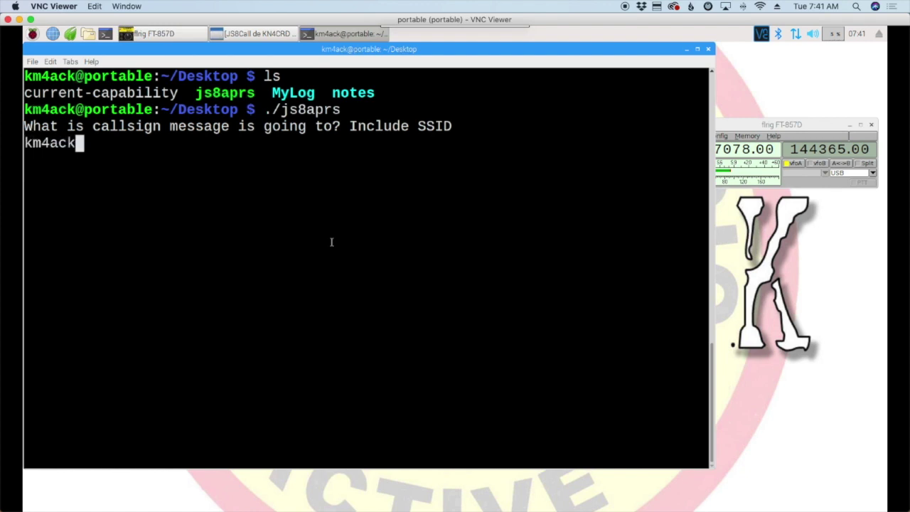
{"action": "type", "text": "-9"}
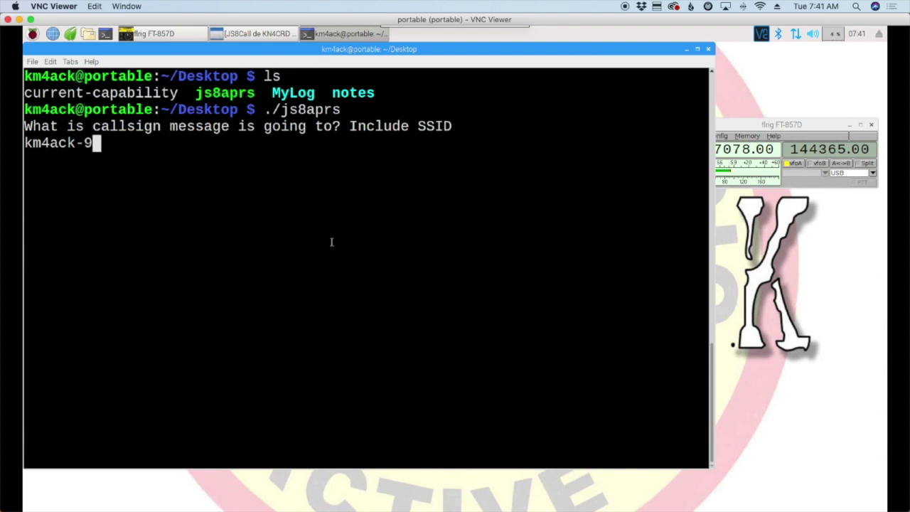
{"action": "key", "text": "Return"}
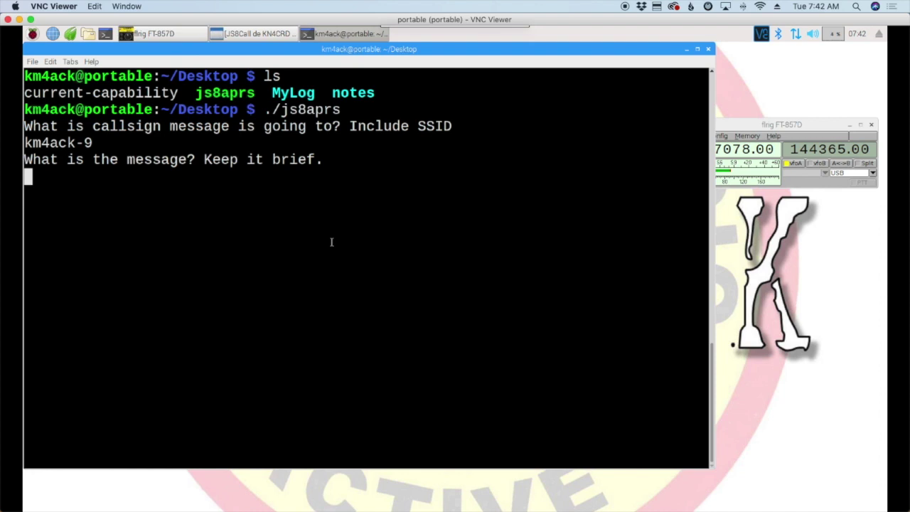
{"action": "type", "text": "te"}
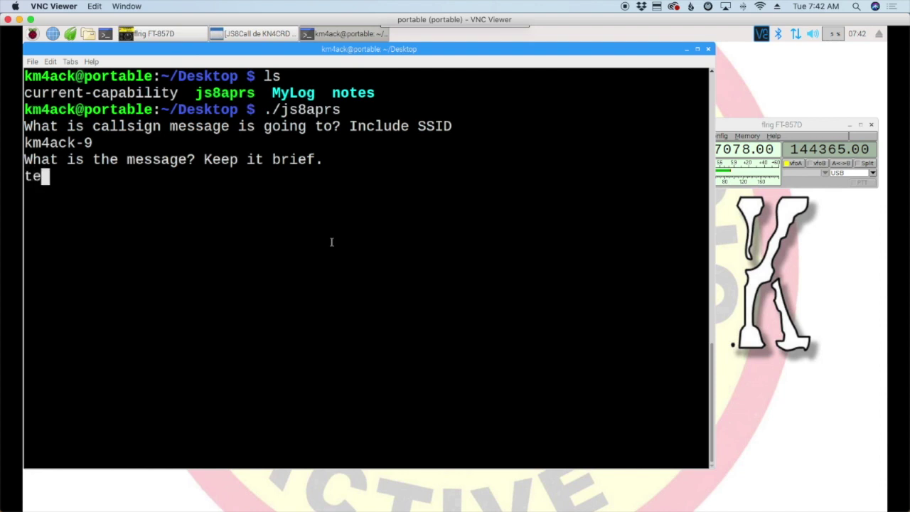
{"action": "type", "text": "st js8"}
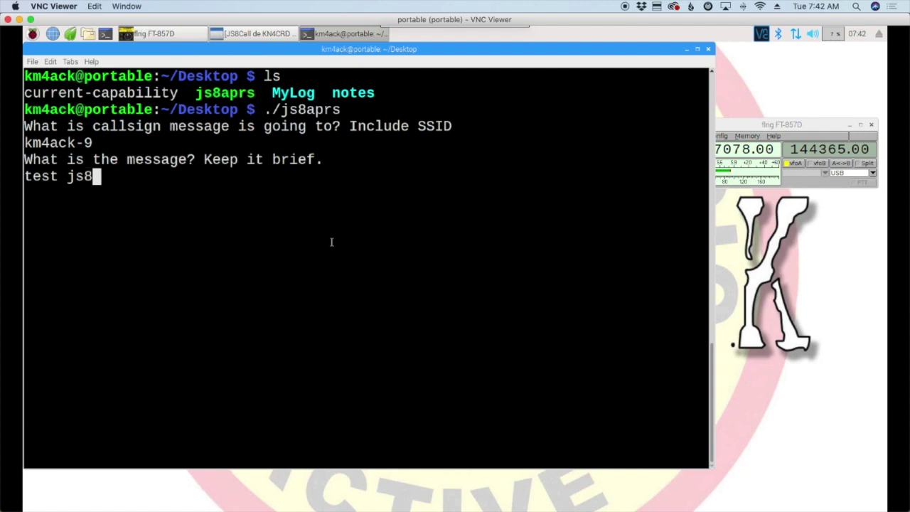
{"action": "type", "text": " to arps "}
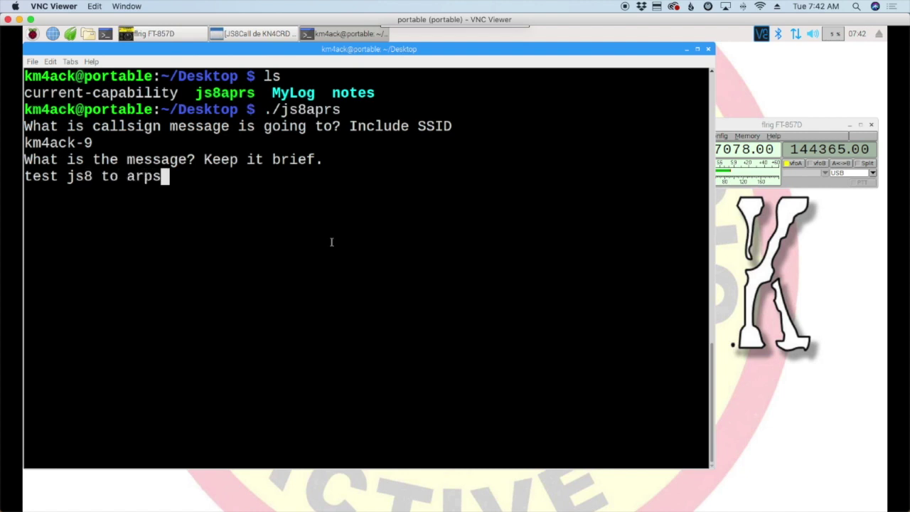
{"action": "type", "text": "jeep"}
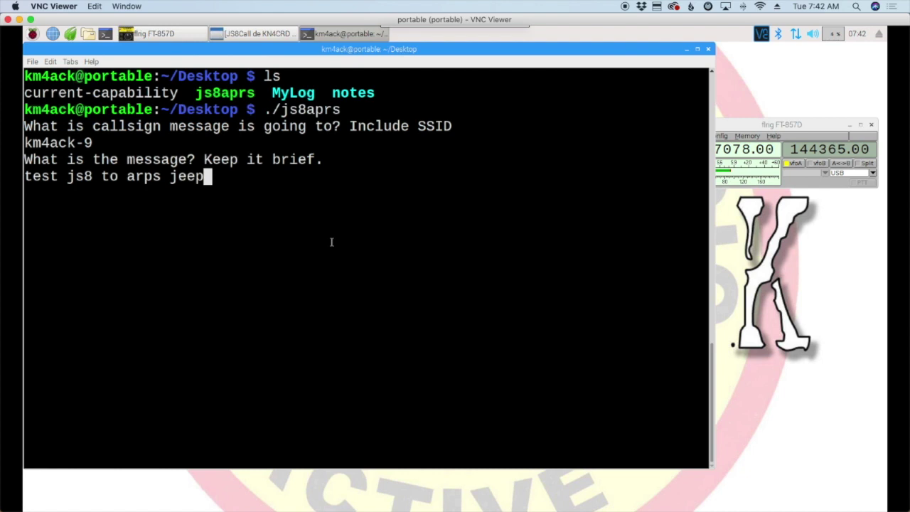
{"action": "key", "text": "Return"}
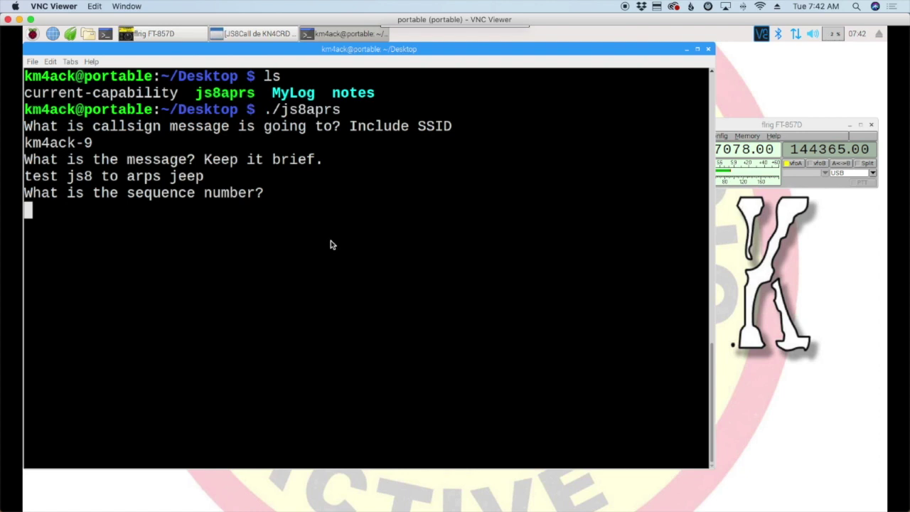
{"action": "type", "text": "05"}
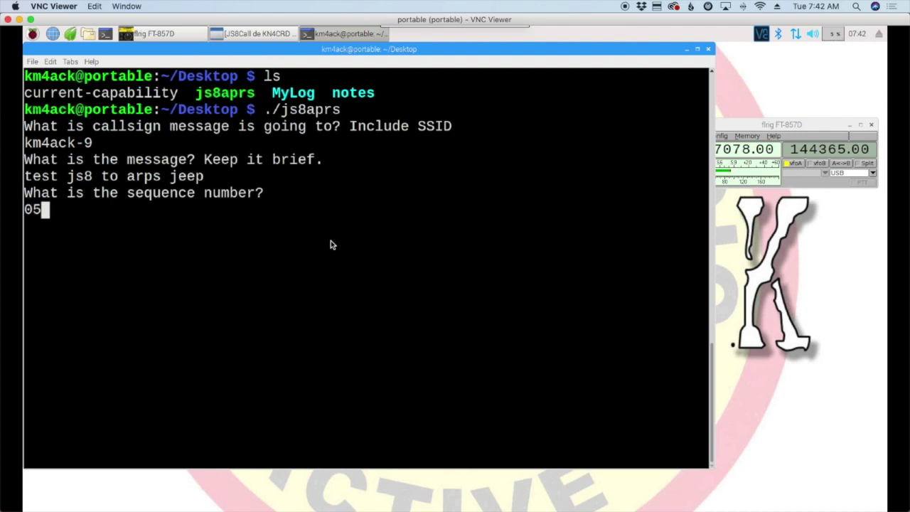
{"action": "key", "text": "Return"}
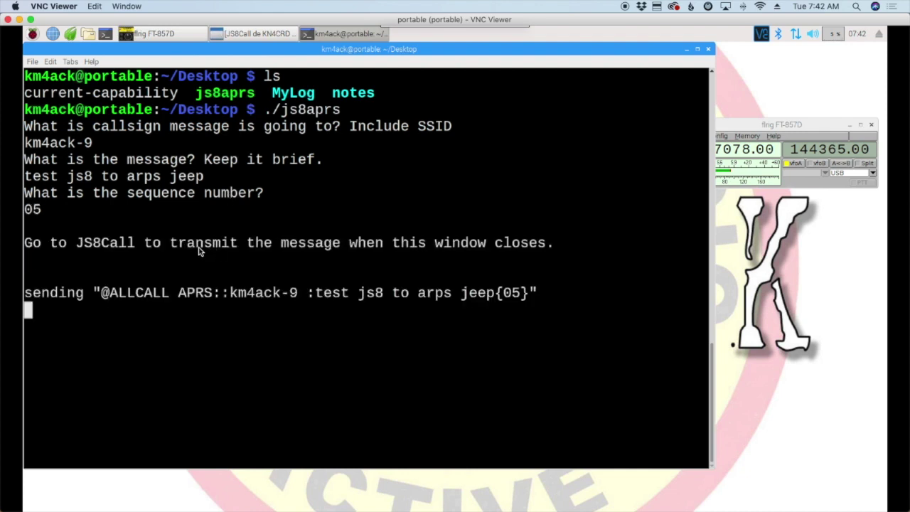
Highlight the script's output line about handing the message to JS8Call.
{"action": "left_click_drag", "start_coordinate": [25, 245], "coordinate": [545, 249]}
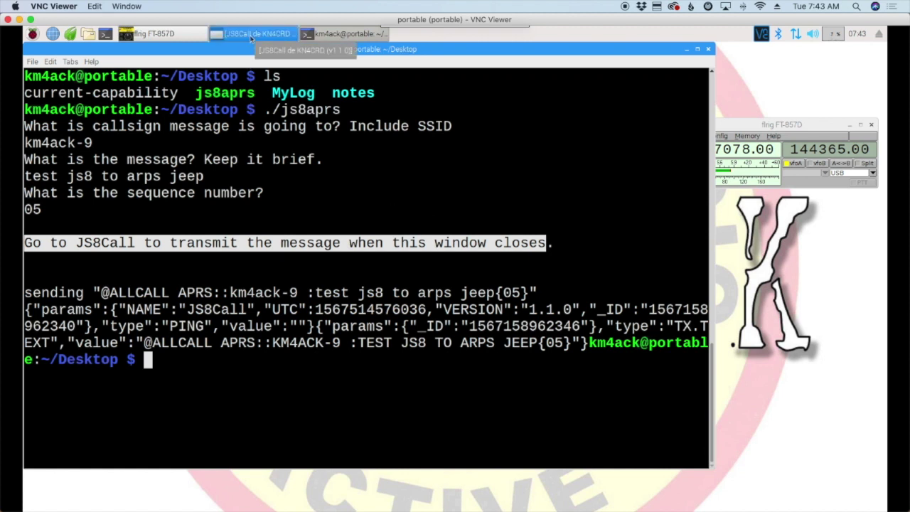
{"action": "left_click", "coordinate": [252, 37]}
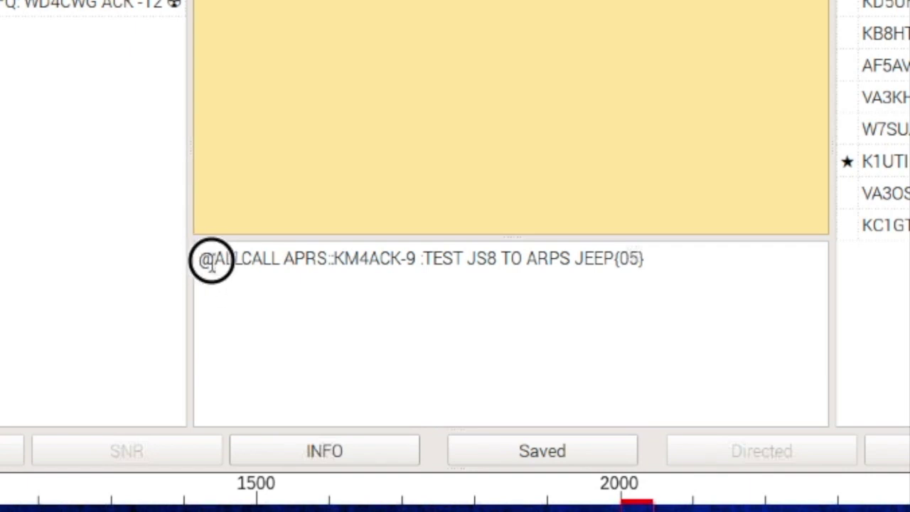
{"action": "left_click_drag", "start_coordinate": [211, 260], "coordinate": [645, 260]}
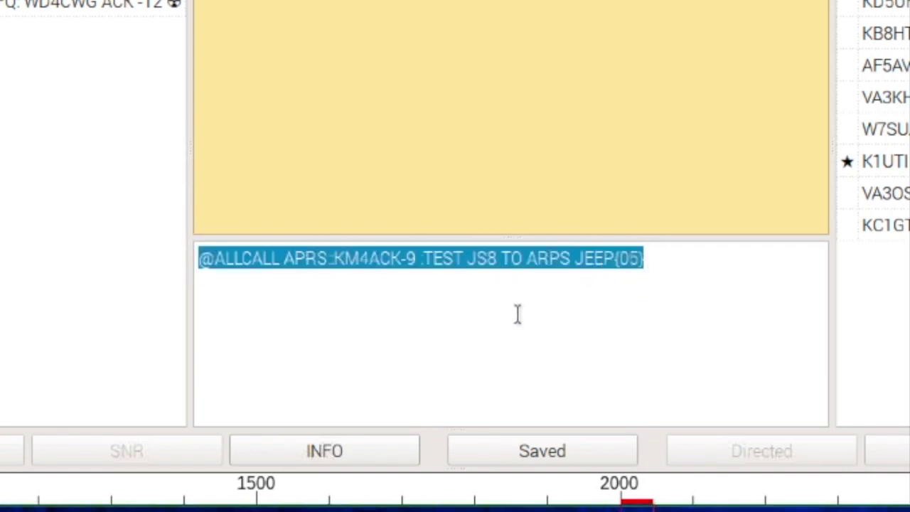
{"action": "left_click", "coordinate": [248, 315]}
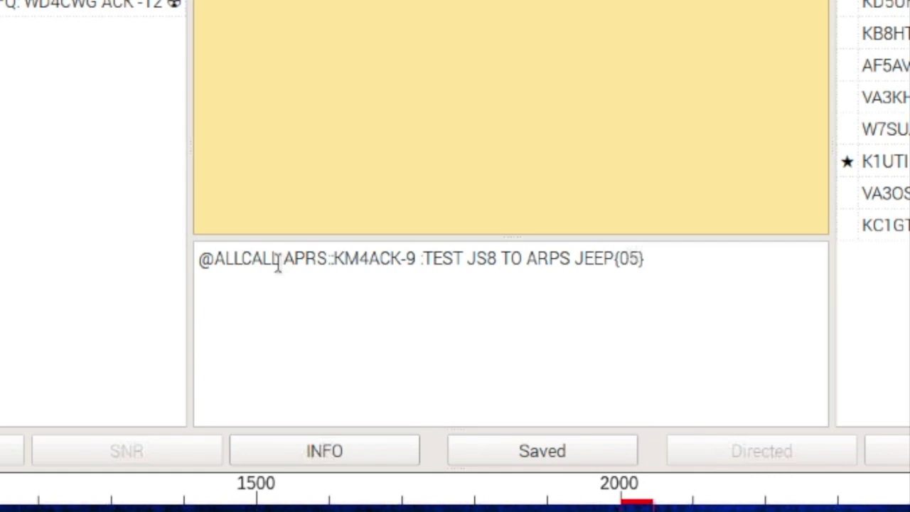
{"action": "left_click_drag", "start_coordinate": [276, 258], "coordinate": [189, 258]}
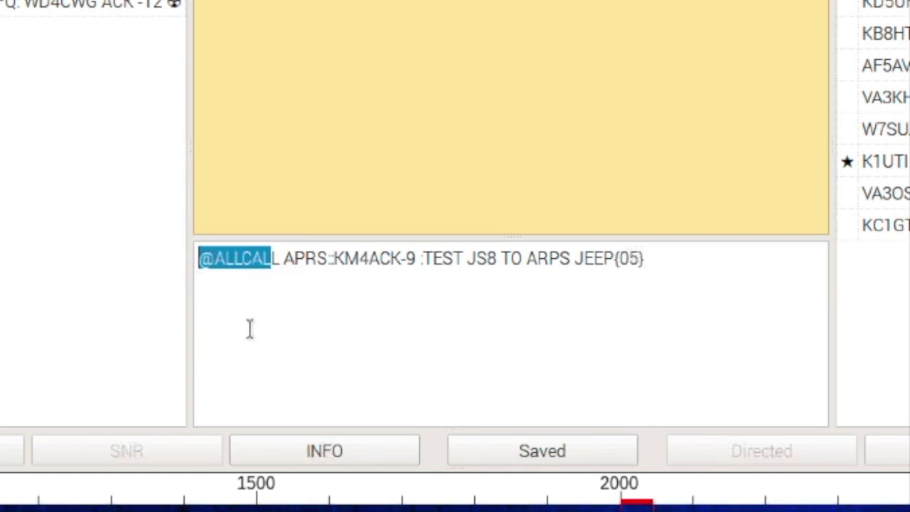
{"action": "left_click", "coordinate": [284, 258]}
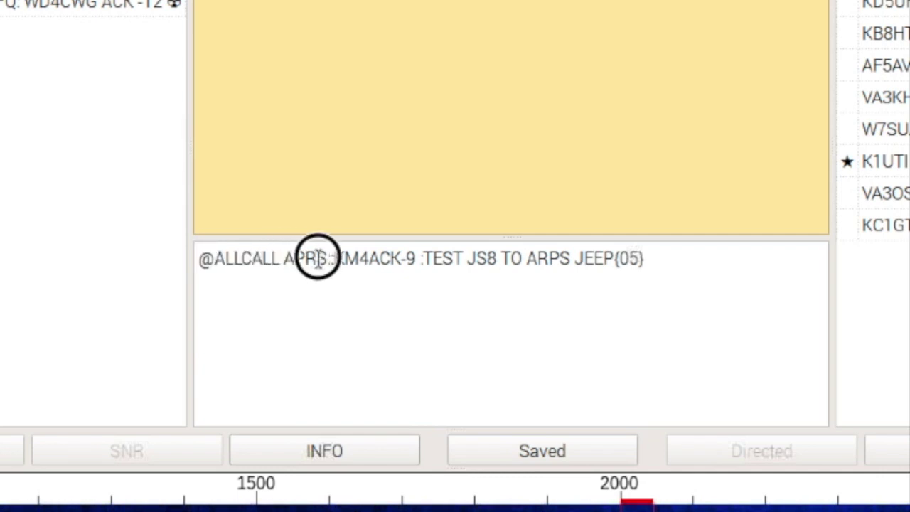
{"action": "left_click_drag", "start_coordinate": [318, 258], "coordinate": [327, 257]}
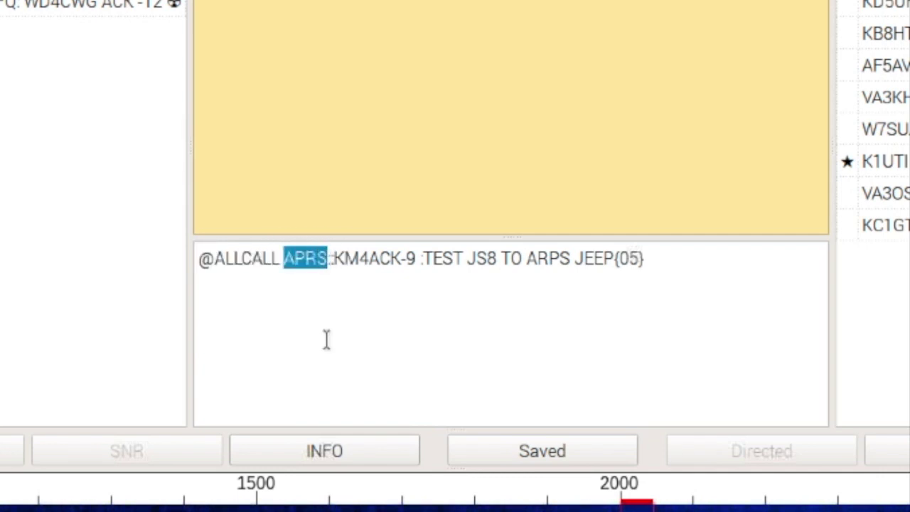
{"action": "left_click", "coordinate": [346, 257]}
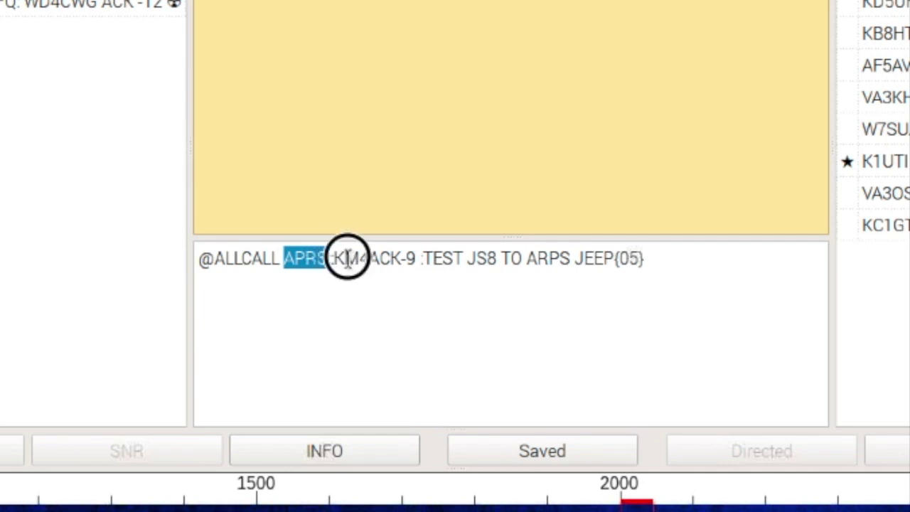
{"action": "left_click_drag", "start_coordinate": [346, 257], "coordinate": [415, 258]}
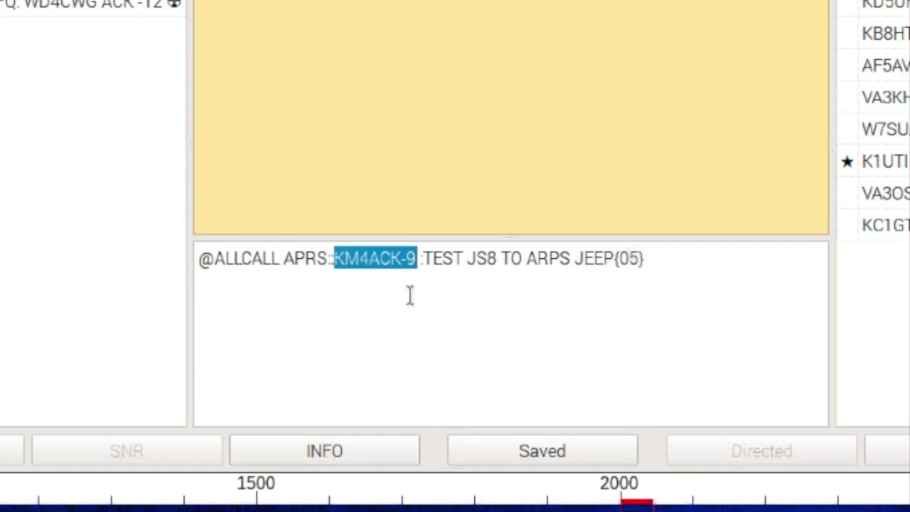
{"action": "left_click", "coordinate": [410, 319]}
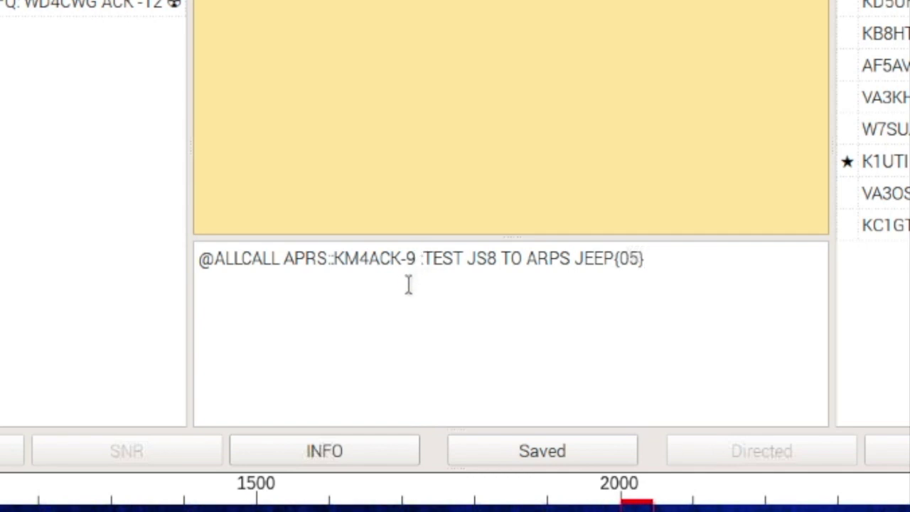
{"action": "left_click", "coordinate": [338, 259]}
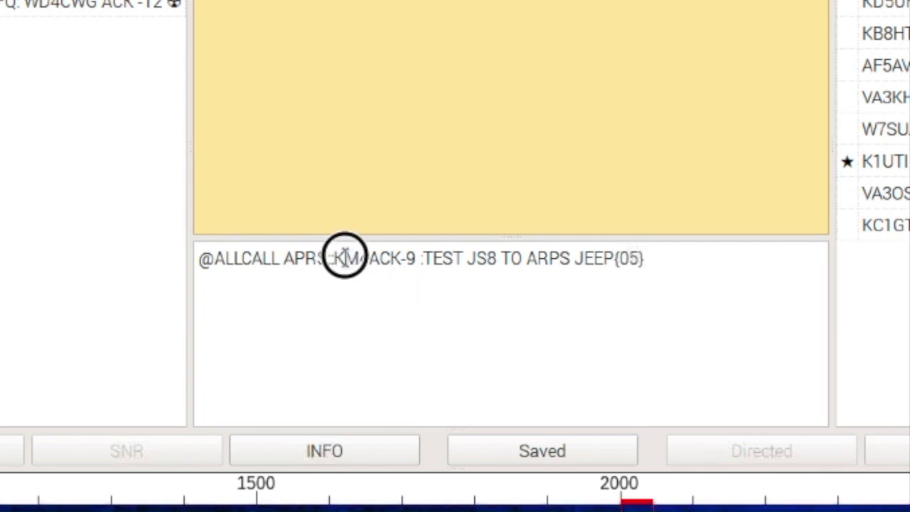
{"action": "left_click_drag", "start_coordinate": [345, 257], "coordinate": [418, 259]}
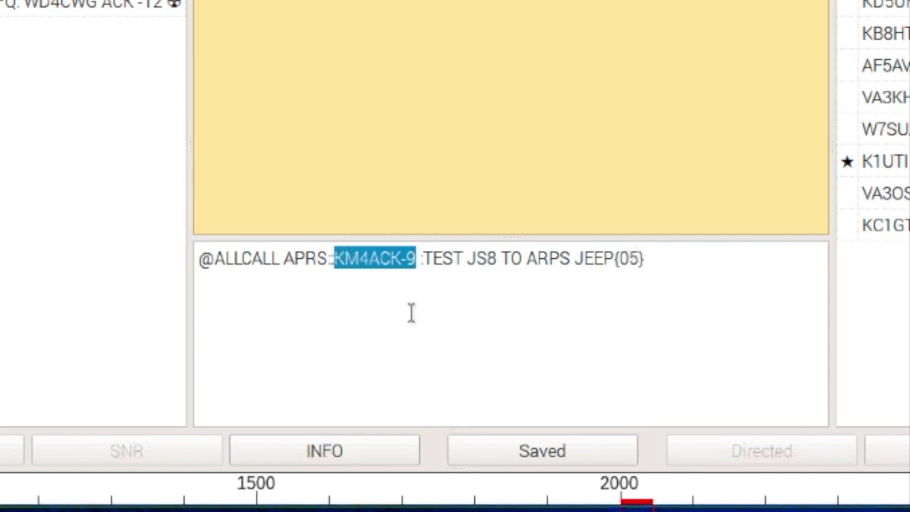
{"action": "left_click", "coordinate": [422, 258]}
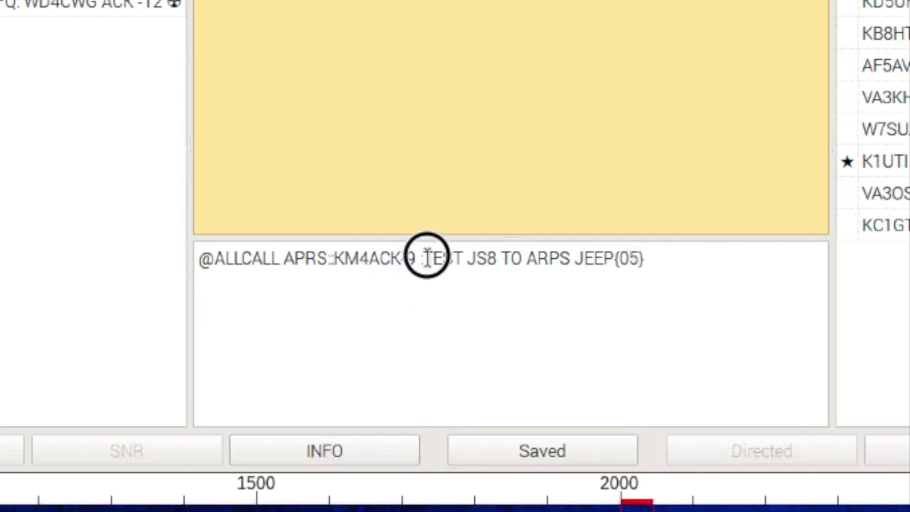
{"action": "left_click_drag", "start_coordinate": [464, 258], "coordinate": [603, 258]}
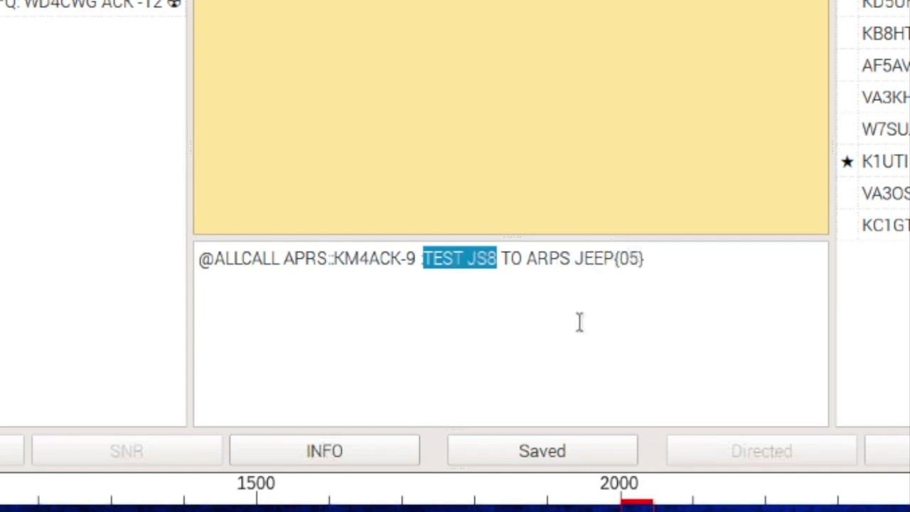
{"action": "left_click", "coordinate": [614, 258], "text": "shift"}
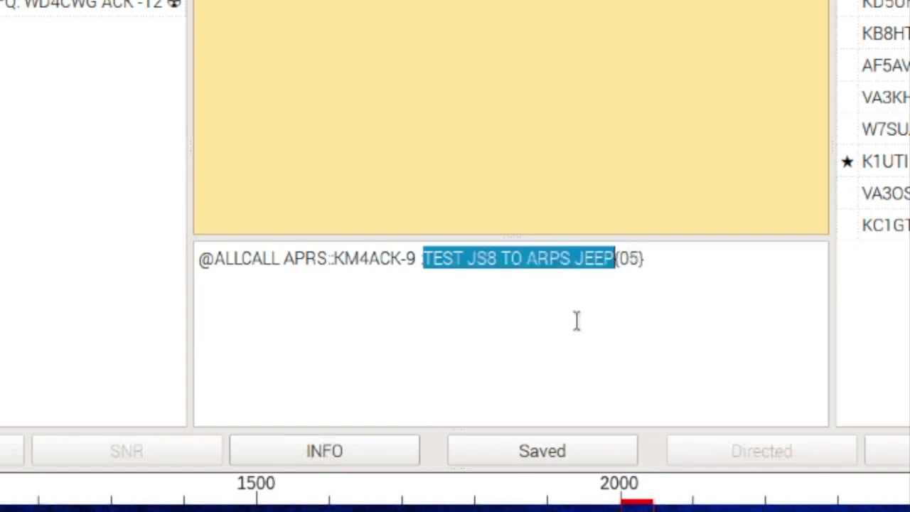
{"action": "left_click", "coordinate": [621, 257], "text": "shift"}
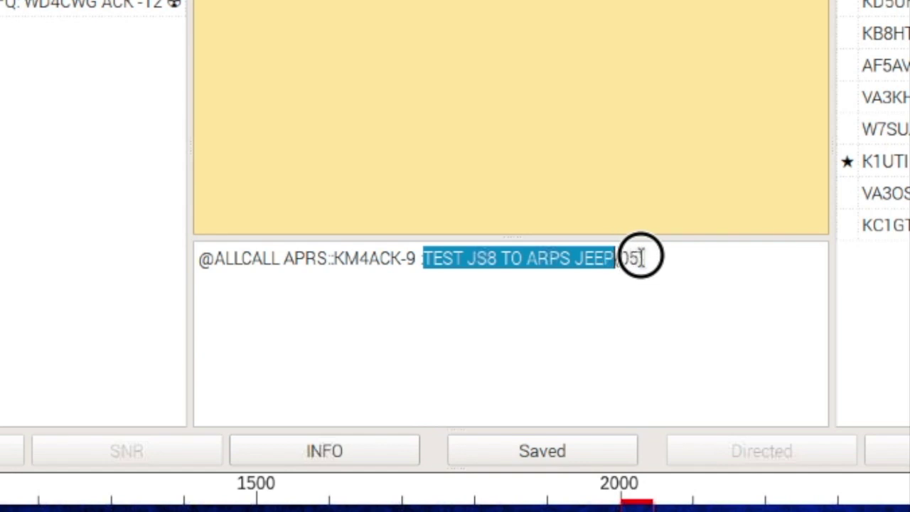
{"action": "double_click", "coordinate": [636, 258]}
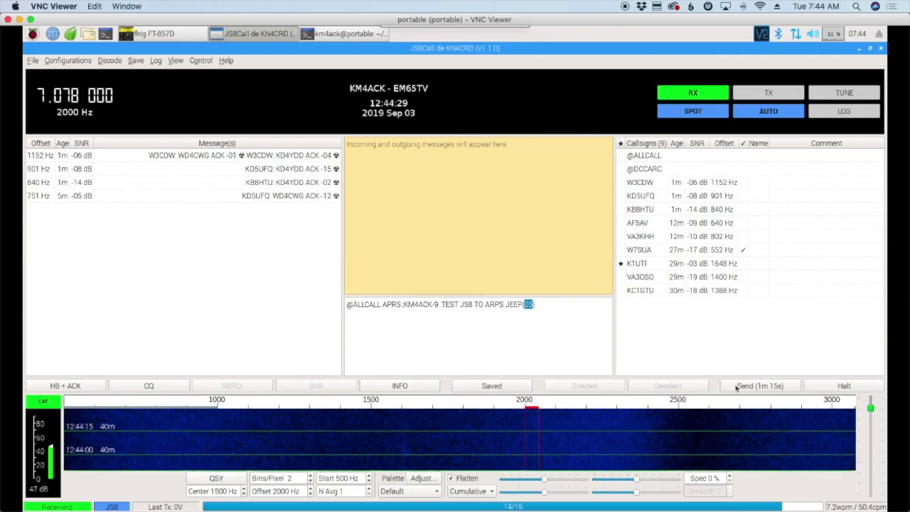
{"action": "left_click", "coordinate": [736, 386]}
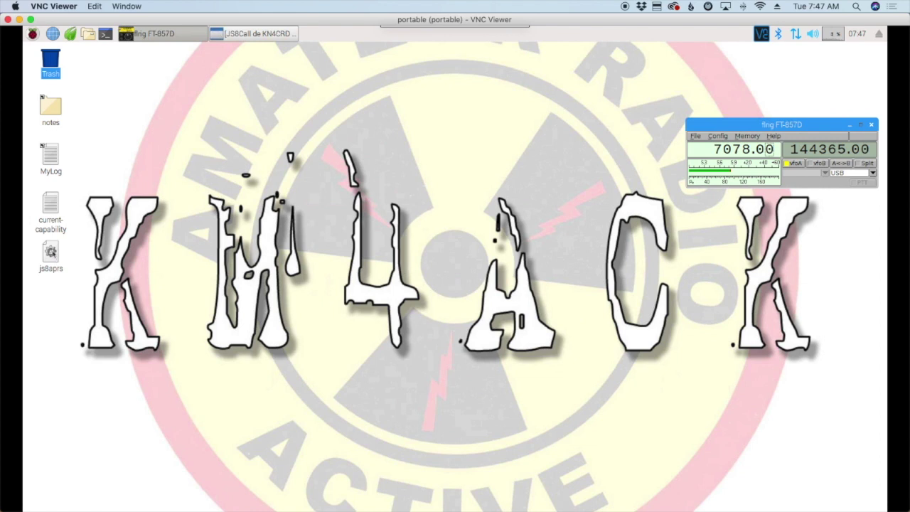
Launch the js8aprs desktop icon and choose Execute in Terminal.
{"action": "double_click", "coordinate": [51, 254]}
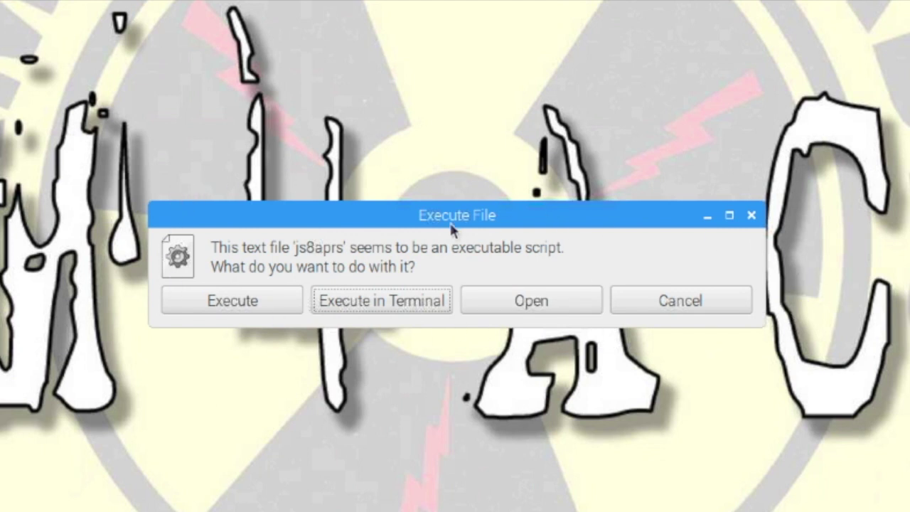
{"action": "left_click", "coordinate": [366, 298]}
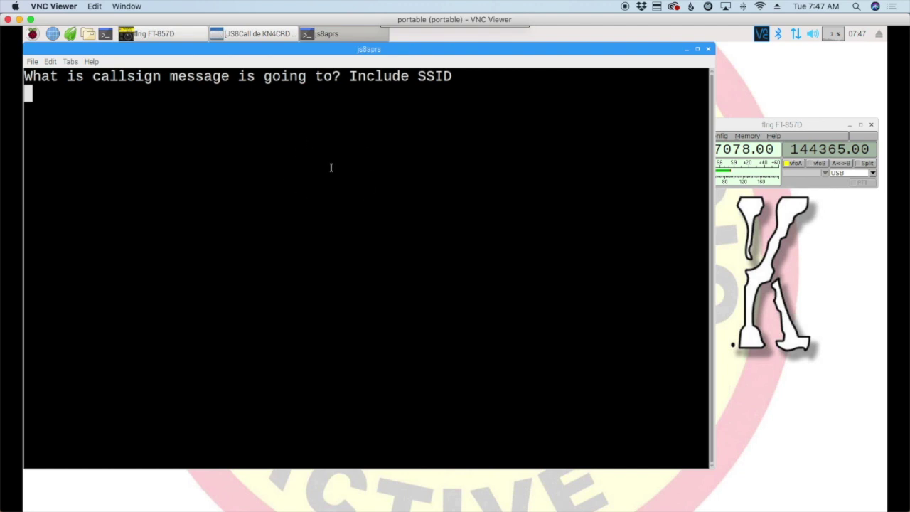
Enter the recipient callsign, message 'test' and sequence number 02.
{"action": "type", "text": "km4"}
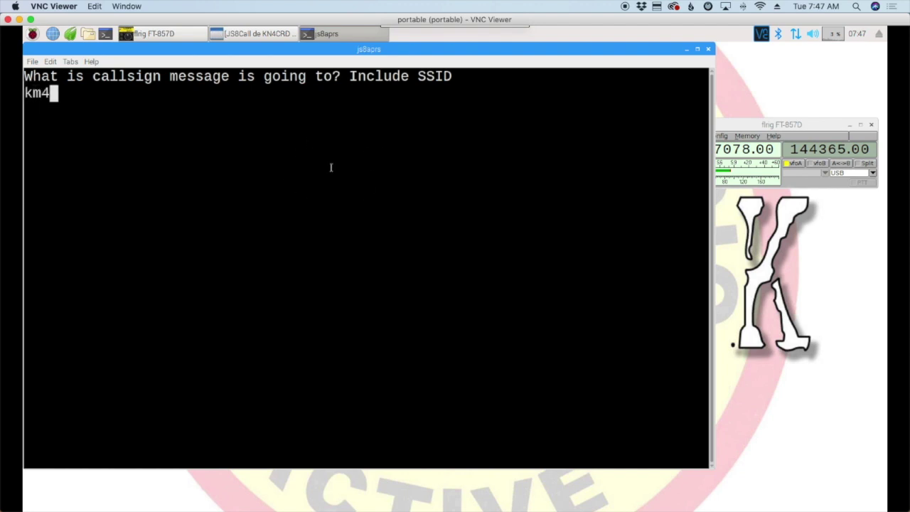
{"action": "type", "text": "ack-9"}
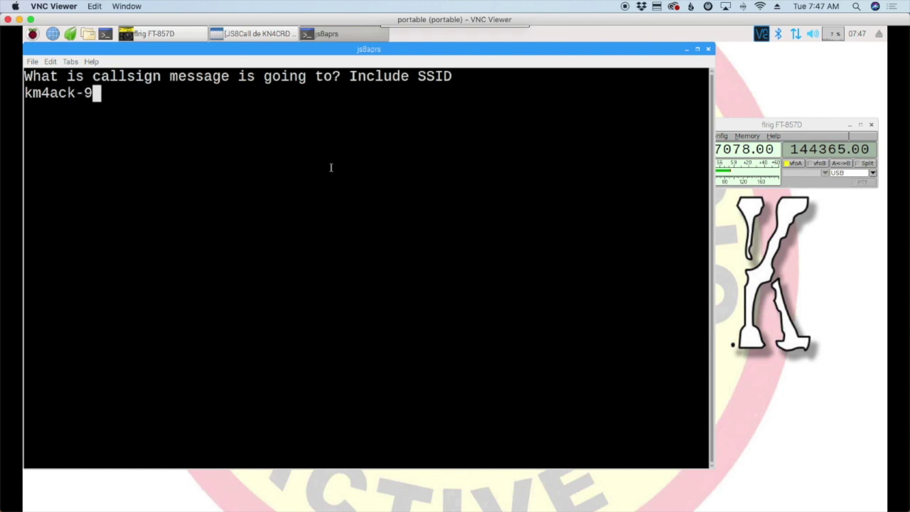
{"action": "key", "text": "Return"}
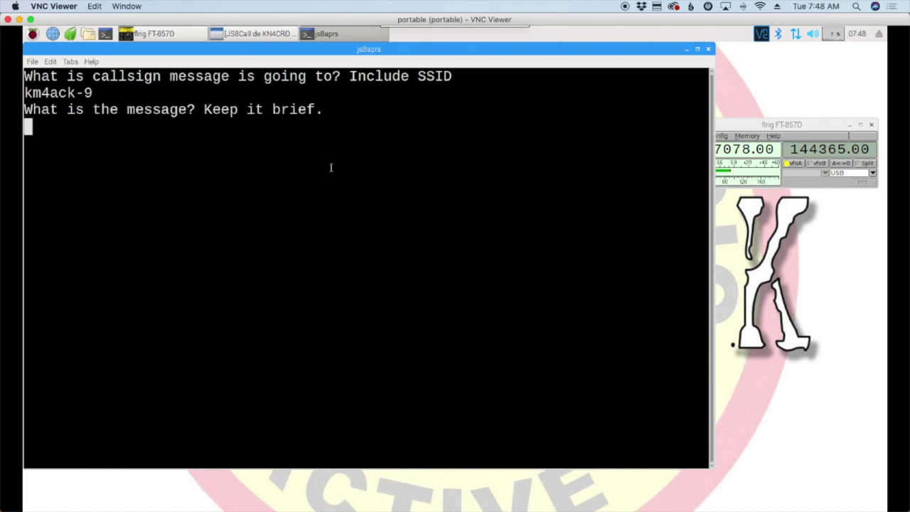
{"action": "type", "text": "test"}
{"action": "key", "text": "Return"}
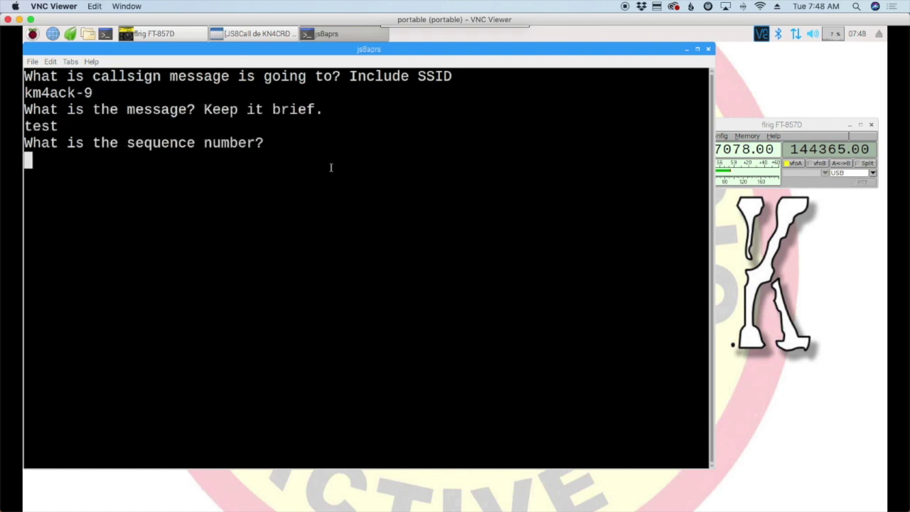
{"action": "type", "text": "02"}
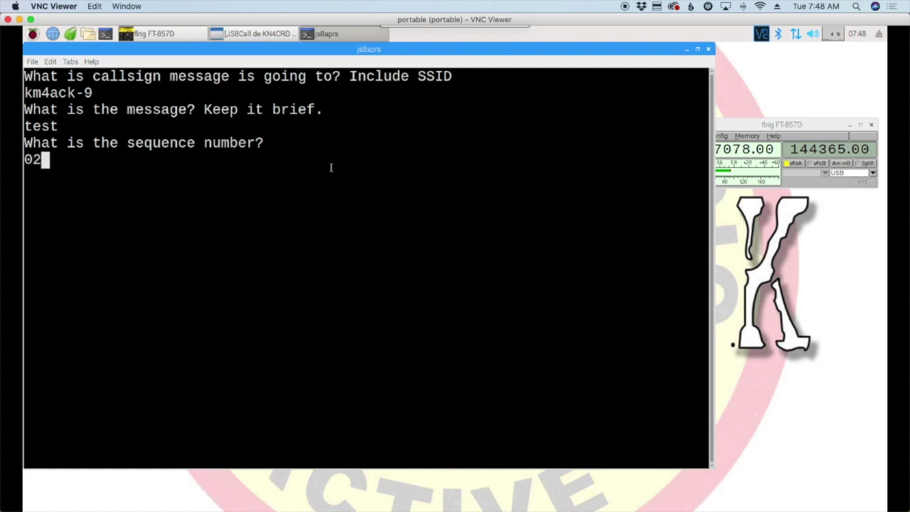
{"action": "key", "text": "Return"}
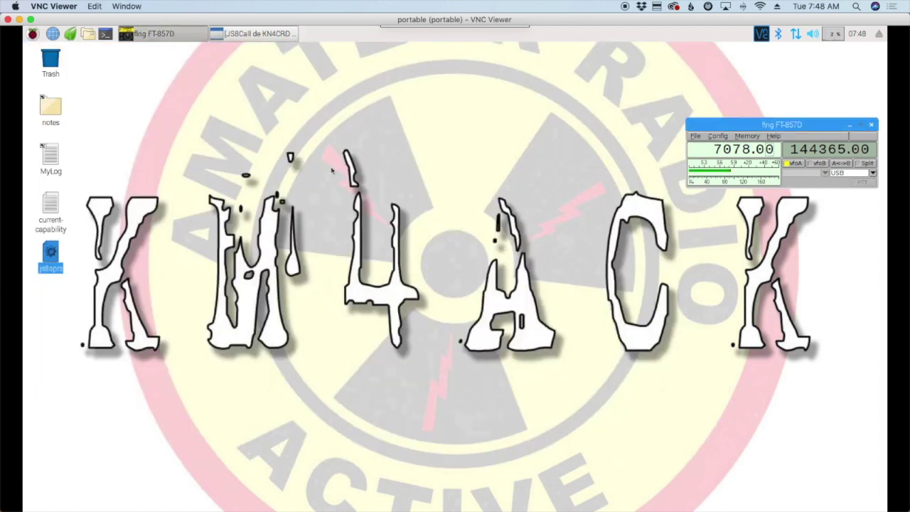
Bring JS8Call forward and highlight the outgoing 'TEST{02}' message line.
{"action": "left_click", "coordinate": [239, 34]}
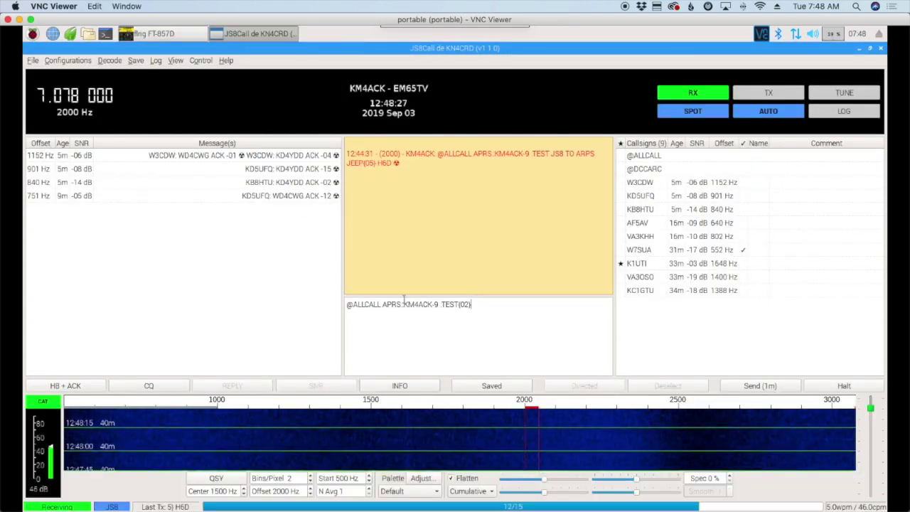
{"action": "left_click_drag", "start_coordinate": [473, 304], "coordinate": [339, 308]}
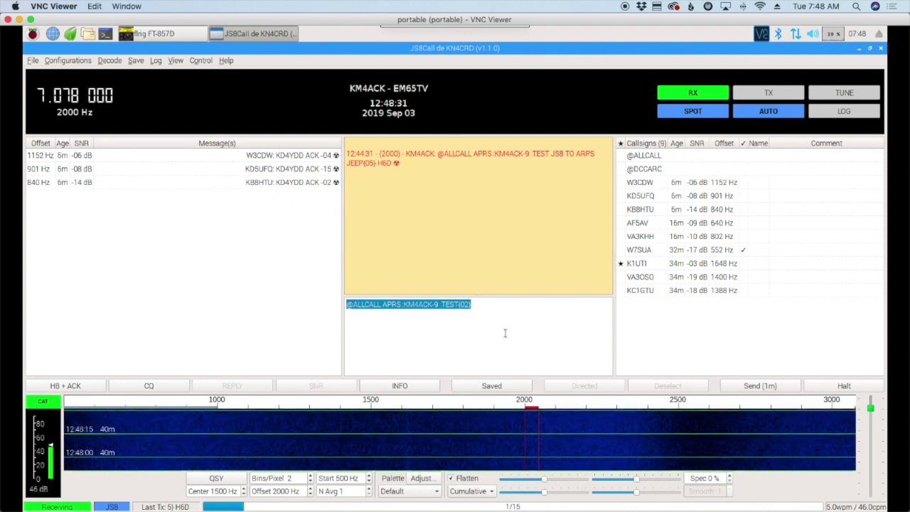